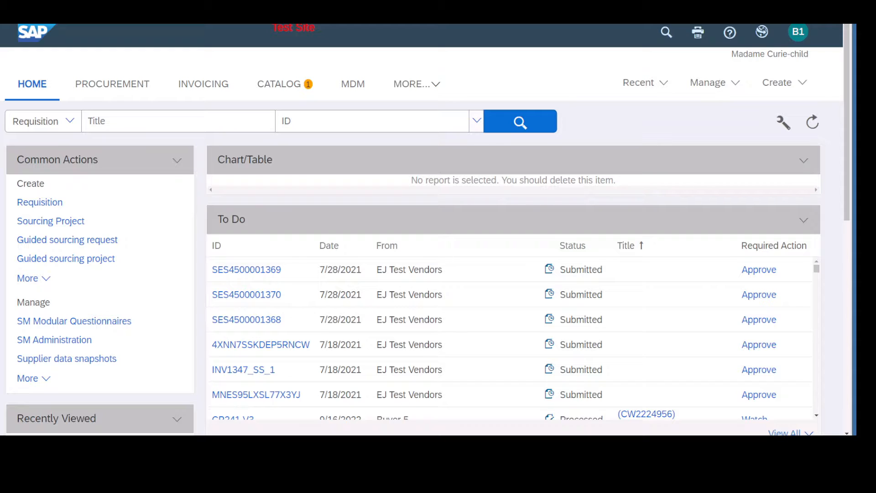
- Switch to Notepad and review the procurement process notes, highlighting purchase requisition, purchase order and order confirmation, and minimize them
key(alt+Tab)
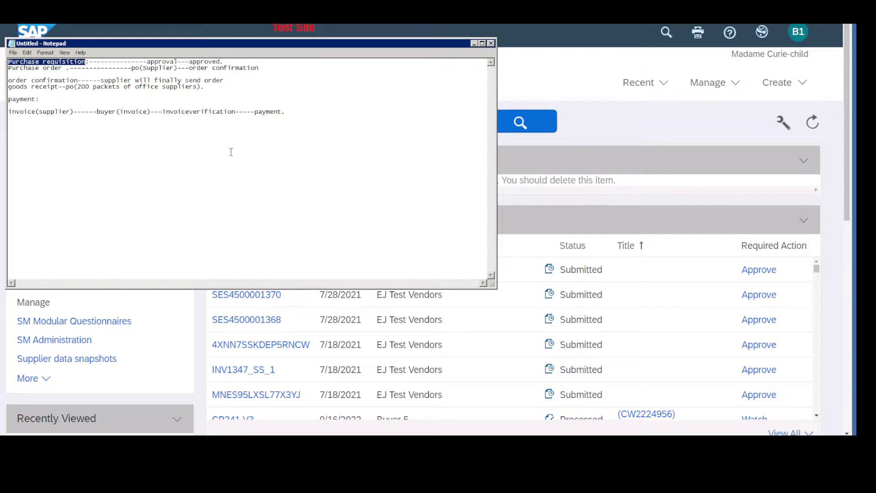
drag(67, 68, 4, 63)
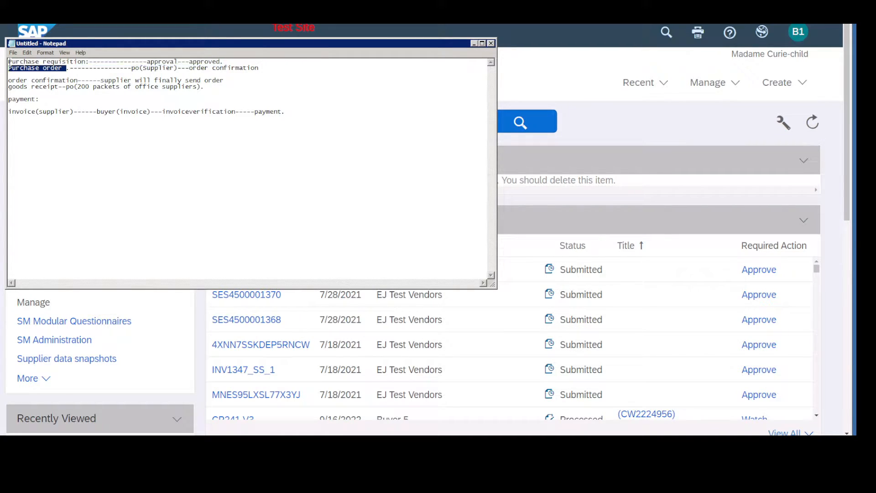
click(78, 80)
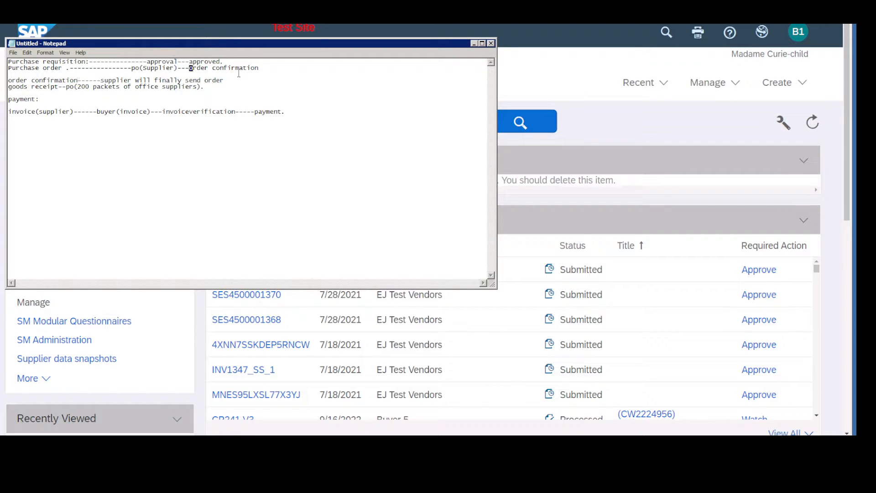
drag(189, 67, 259, 68)
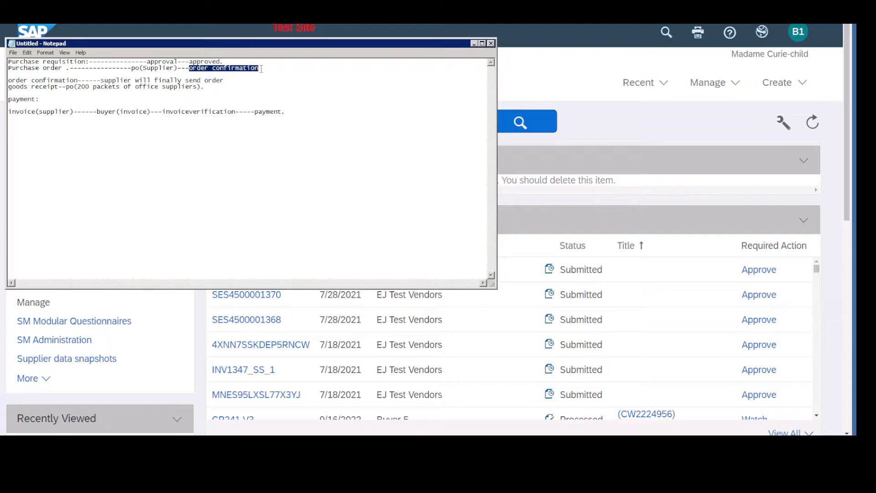
click(261, 68)
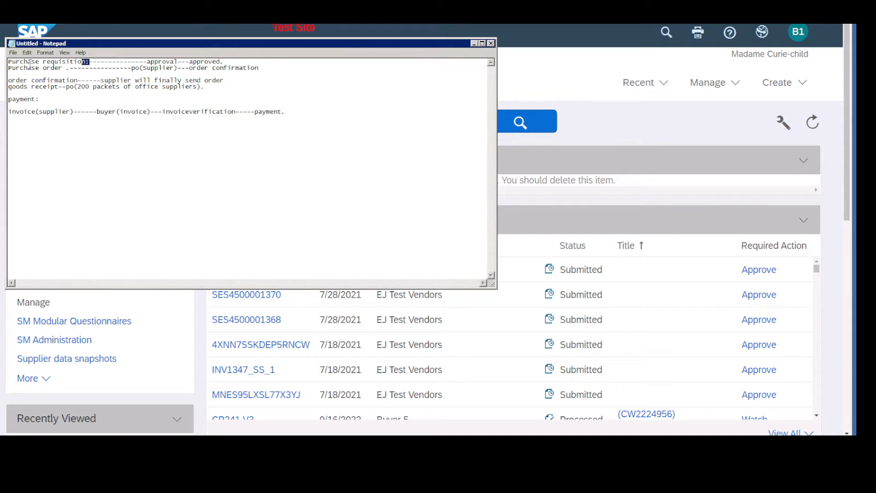
drag(89, 63, 1, 63)
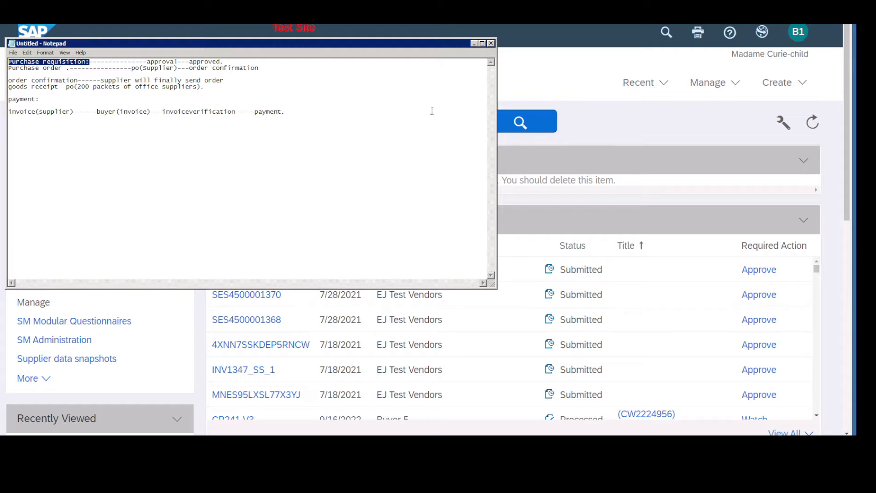
click(474, 43)
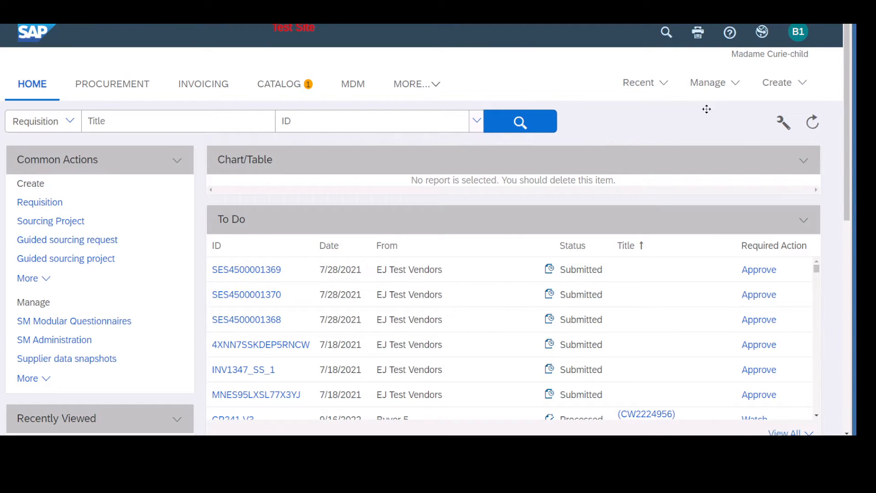
- Create a new requisition and start adding a non-catalog item to it
click(788, 87)
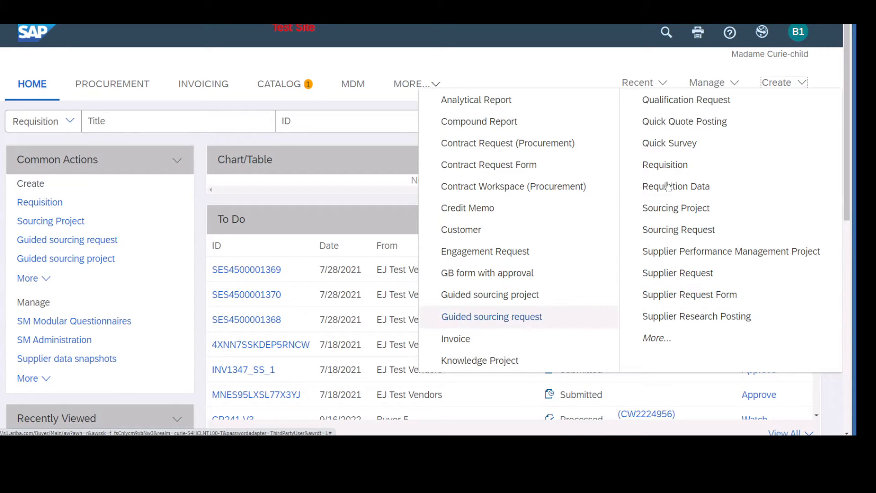
click(668, 164)
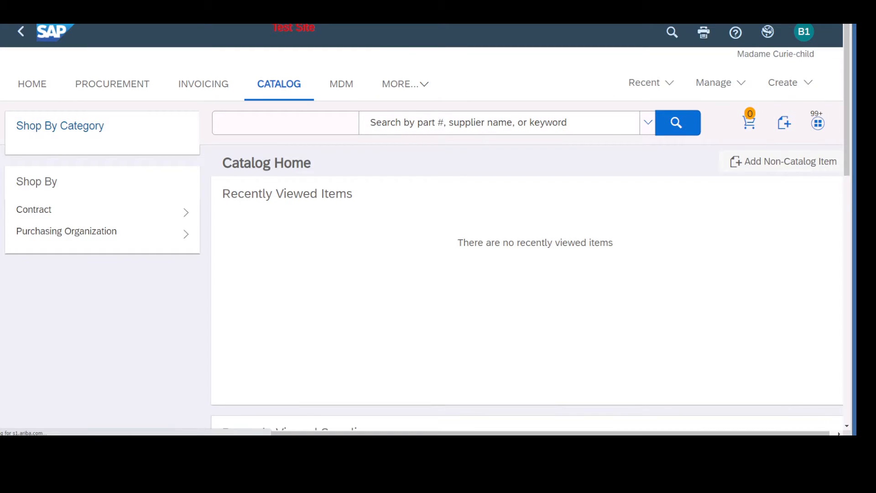
click(747, 169)
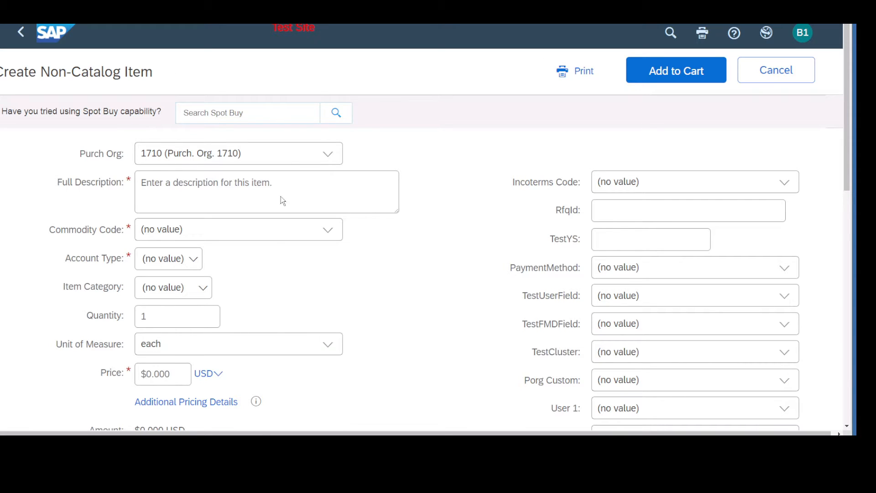
- Enter "office" as the full description of the non-catalog item
scroll(443, 240, down, 7)
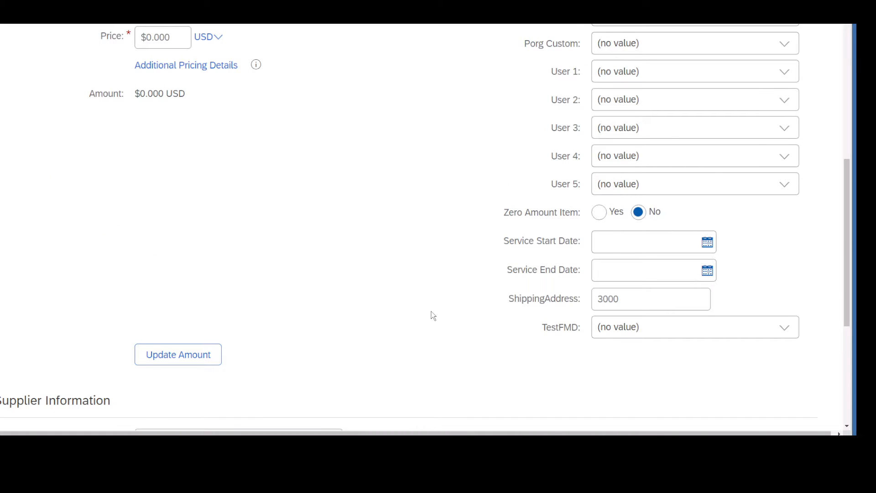
scroll(431, 314, down, 4)
scroll(432, 316, down, 1)
scroll(433, 315, up, 8)
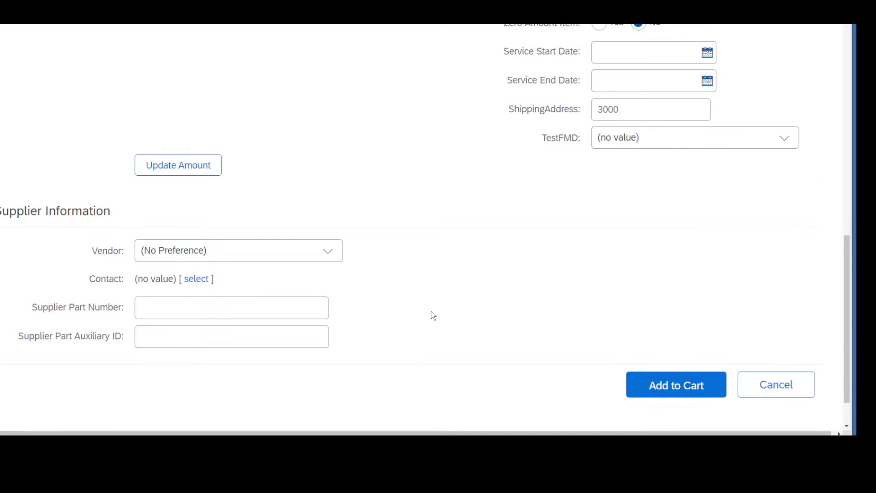
scroll(433, 315, up, 3)
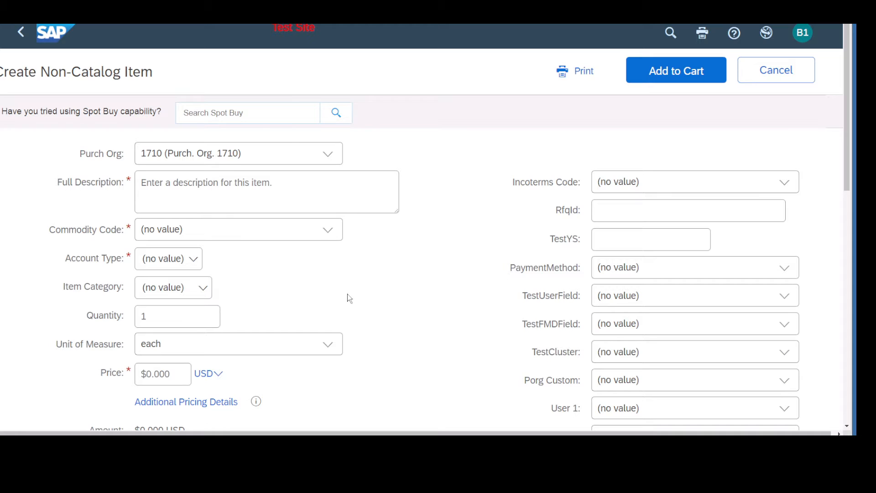
click(259, 182)
click(294, 189)
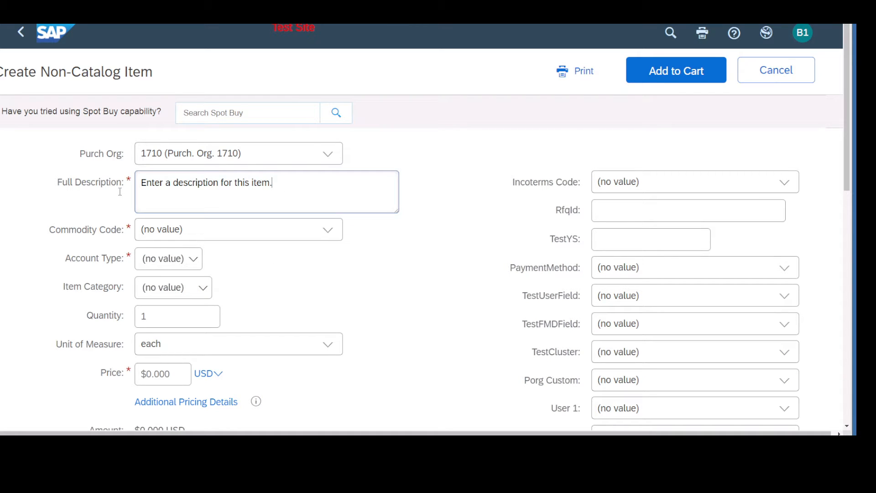
key(ctrl+a)
key(BackSpace)
text(o)
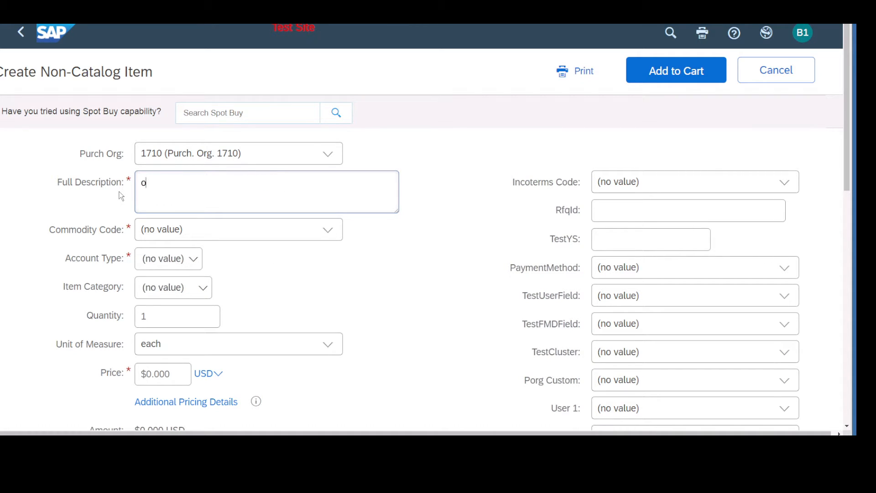
text(ffice)
- Search the commodity codes by name for "office" and choose Office administration or secretarial services
click(336, 233)
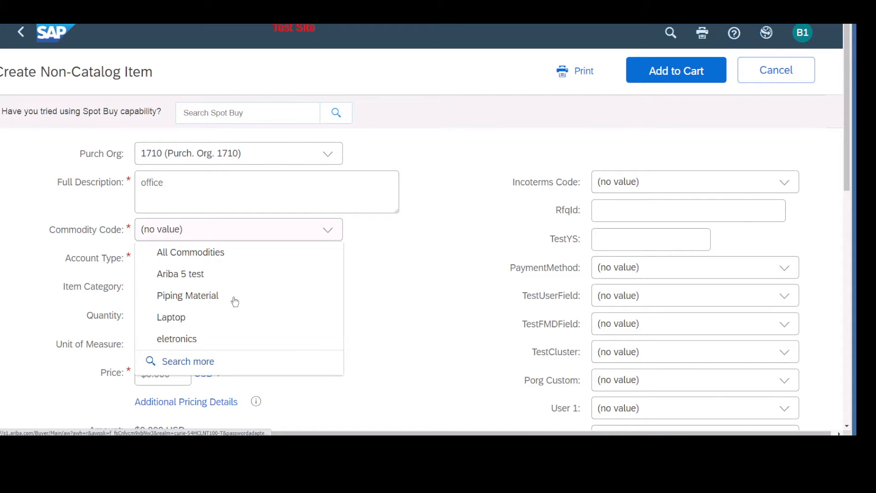
click(196, 361)
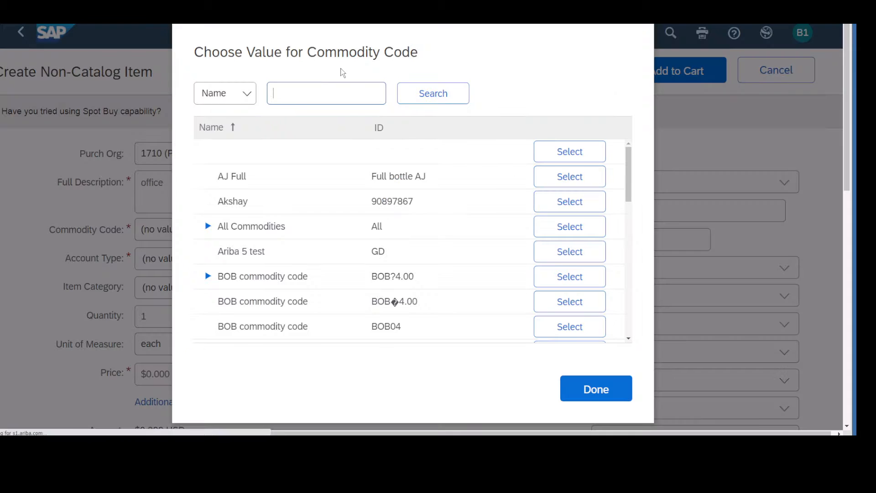
click(333, 92)
text(office)
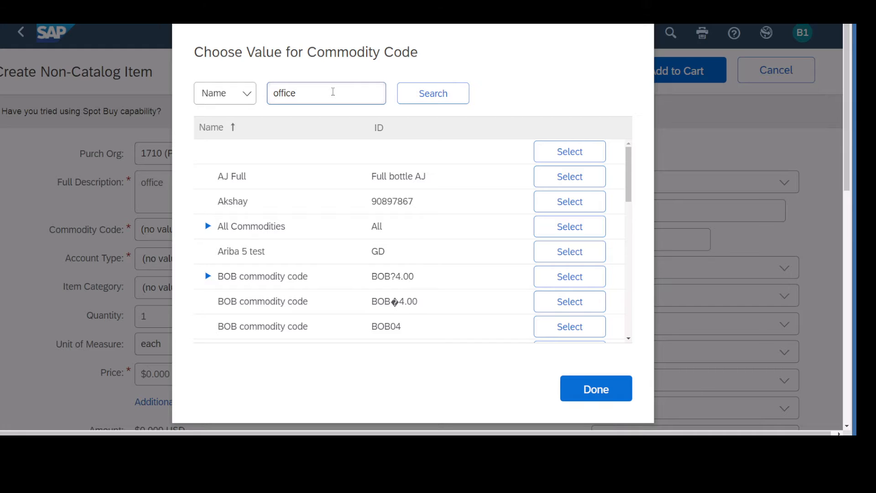
key(Return)
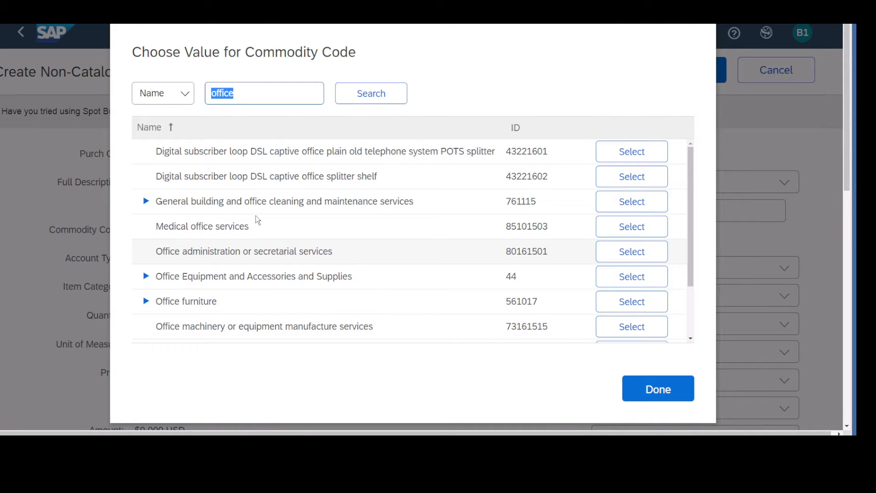
click(617, 254)
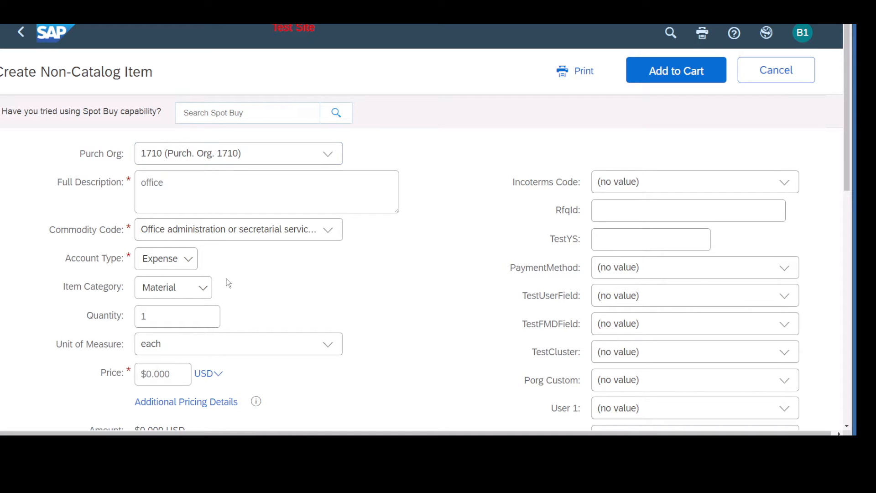
- Set the item's price to 12 USD and update its amount
click(168, 375)
key(BackSpace)
key(BackSpace)
key(BackSpace)
key(BackSpace)
key(BackSpace)
key(BackSpace)
text(12)
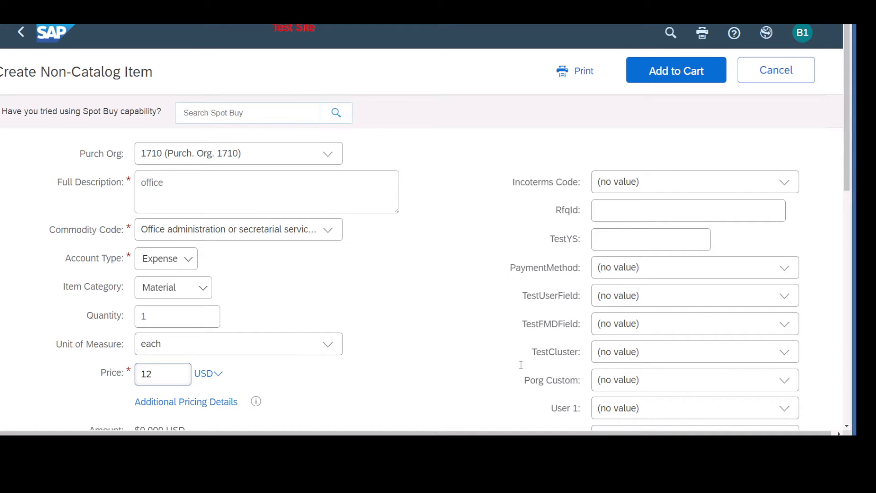
click(419, 266)
scroll(440, 277, down, 3)
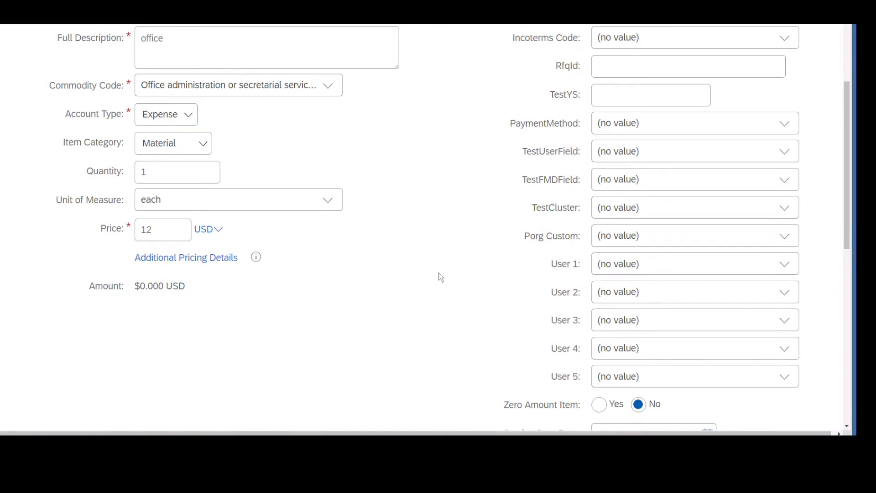
scroll(402, 343, down, 7)
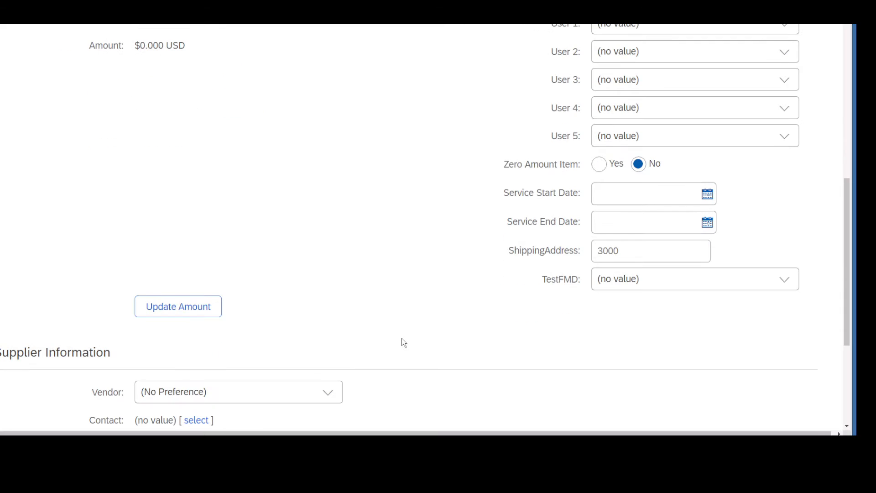
click(210, 214)
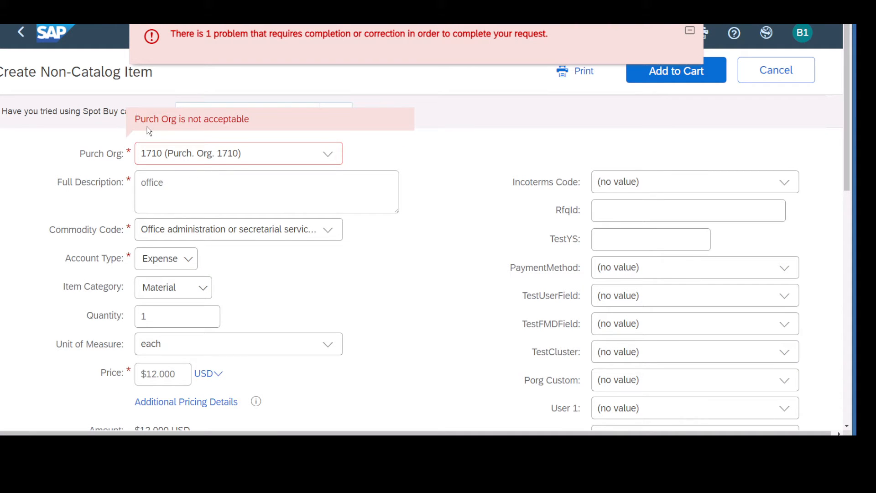
- Change the purchasing organization to 0002 and set the commodity code to Laptop
click(332, 155)
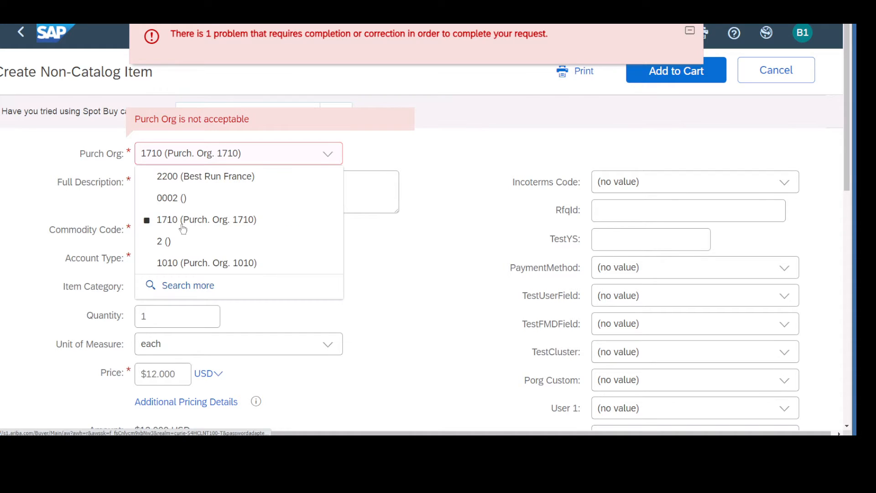
click(192, 288)
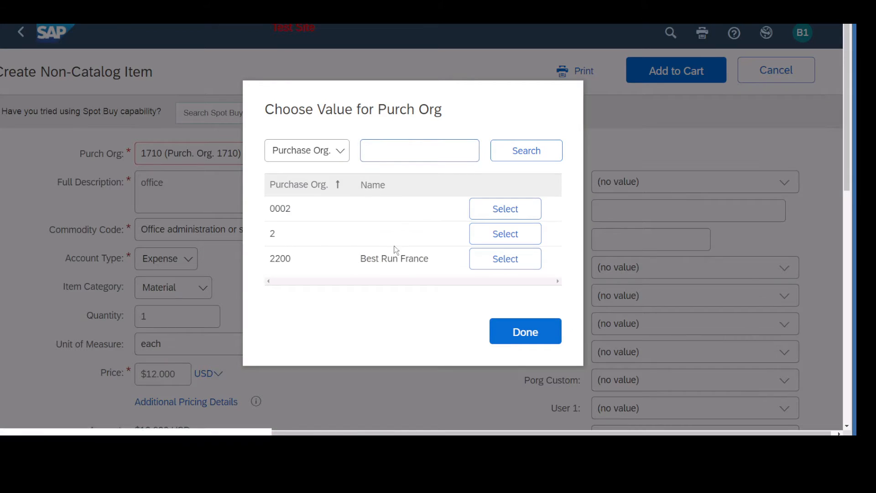
click(502, 213)
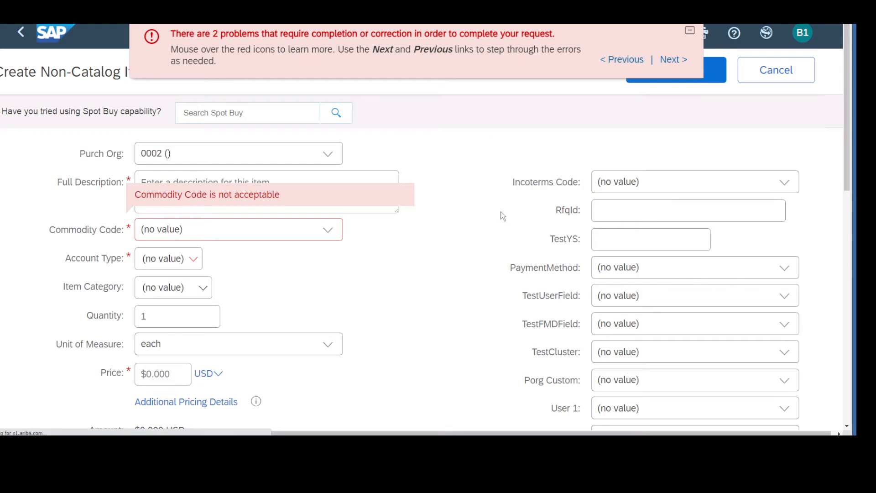
click(328, 229)
click(211, 297)
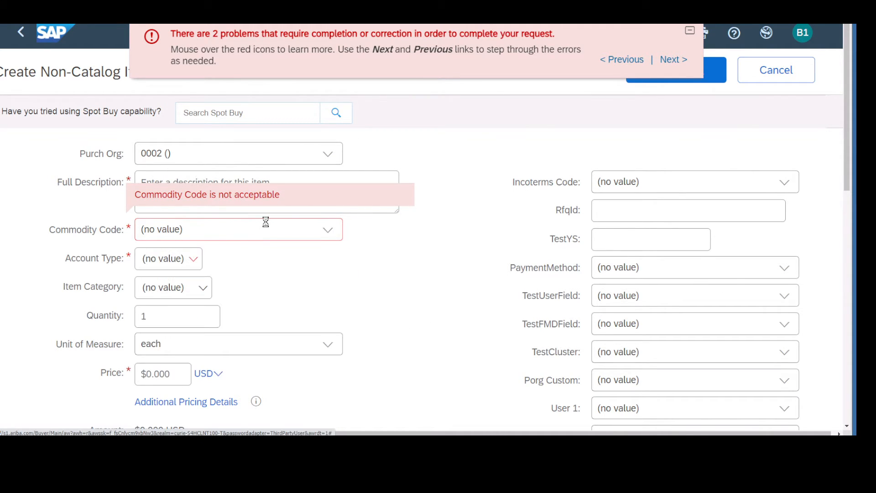
- Set the laptop item's price to $1 and update its amount
scroll(377, 288, down, 4)
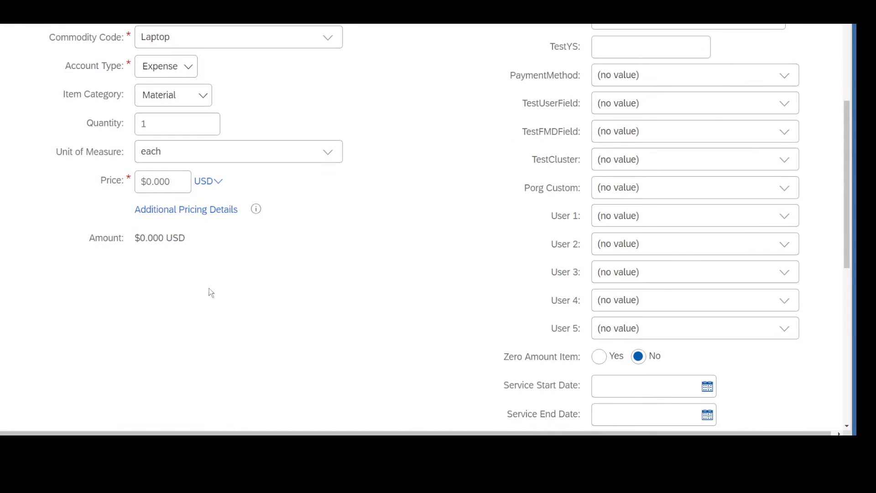
click(179, 183)
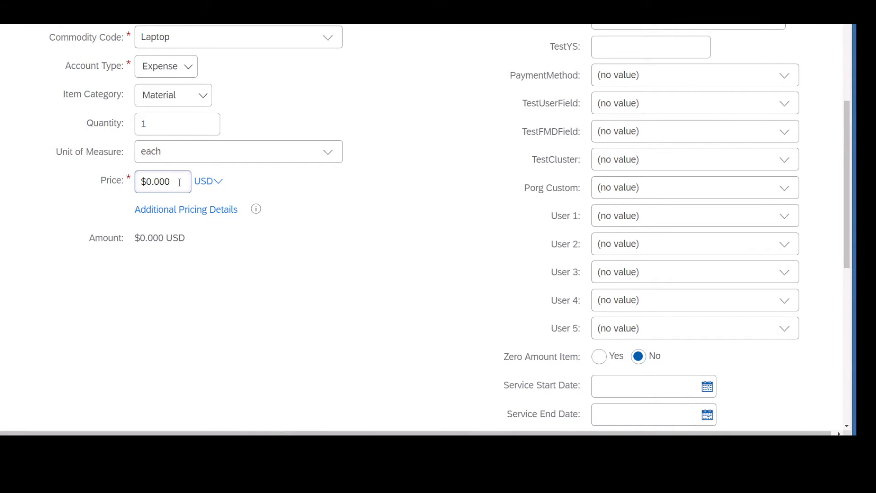
key(BackSpace)
key(BackSpace)
key(BackSpace)
text(1)
click(269, 269)
scroll(201, 267, down, 1)
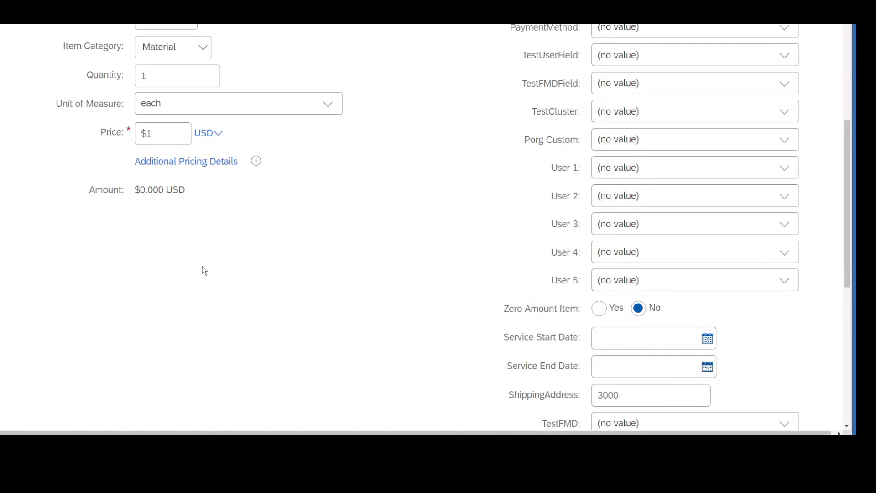
scroll(195, 280, down, 3)
click(195, 260)
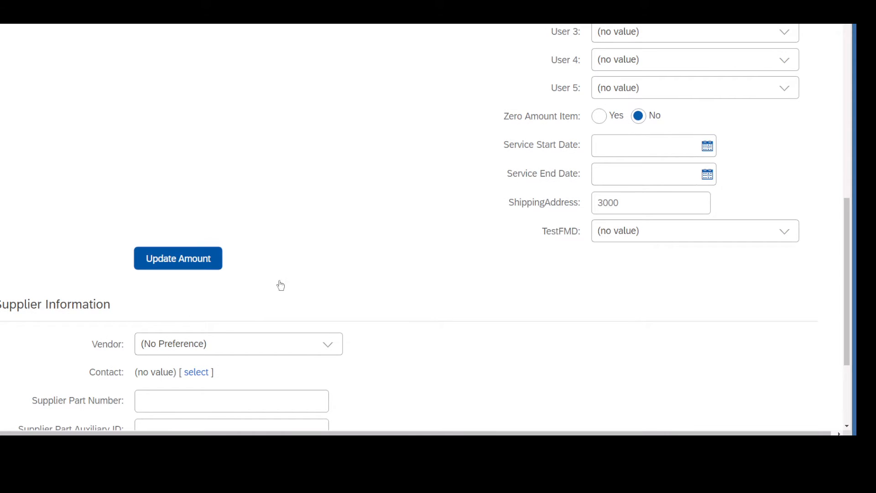
scroll(286, 283, up, 2)
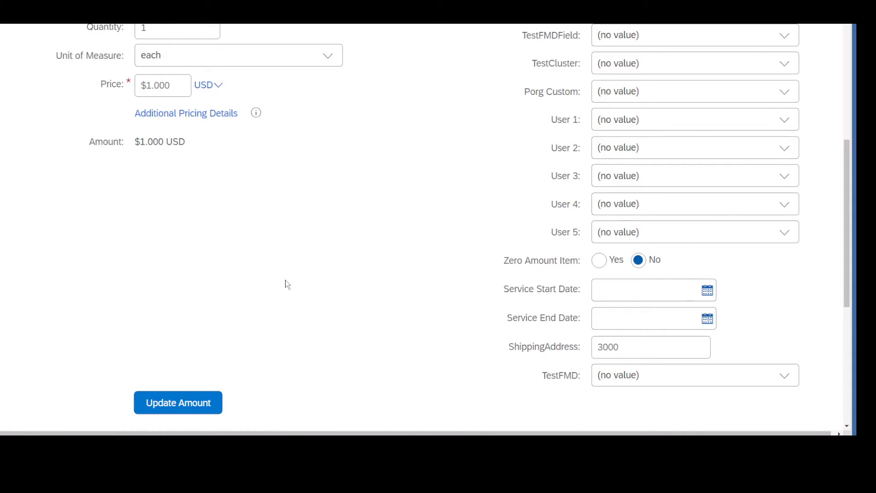
scroll(286, 284, up, 6)
scroll(286, 280, down, 1)
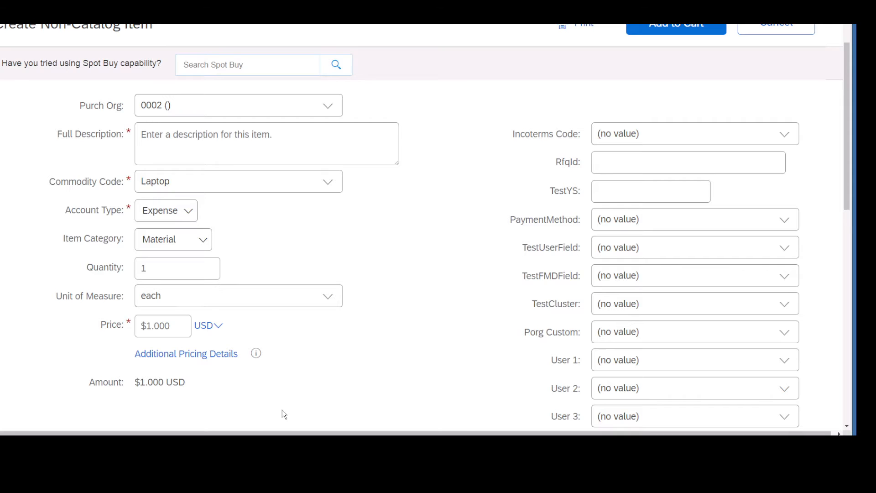
- Choose ABC Supplier 02 as the laptop item's vendor and add the item to the cart
scroll(283, 410, down, 6)
scroll(282, 410, down, 4)
scroll(282, 410, down, 1)
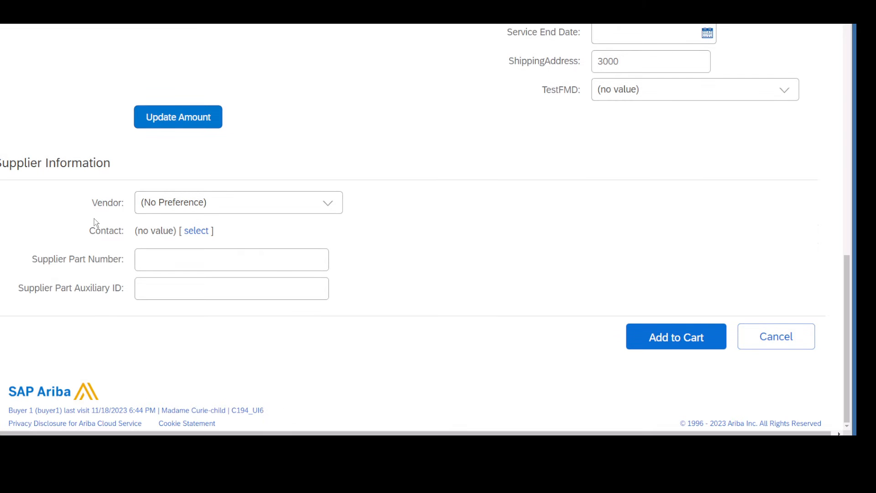
click(327, 208)
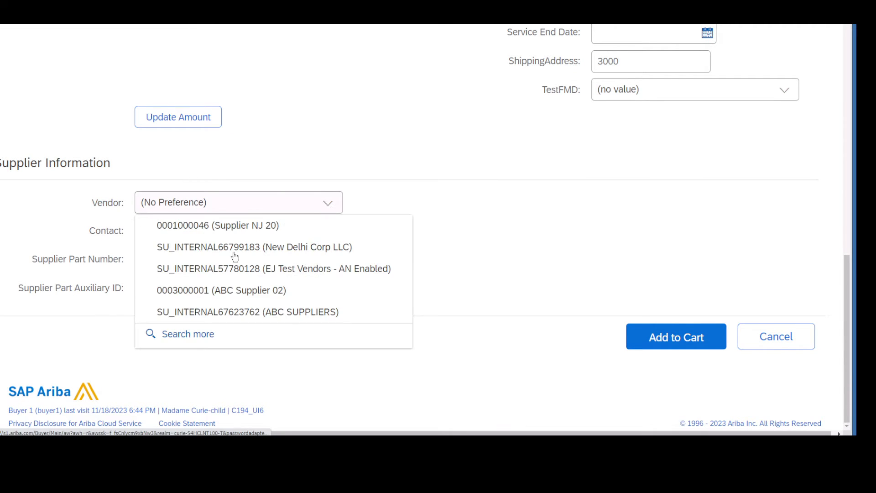
click(208, 291)
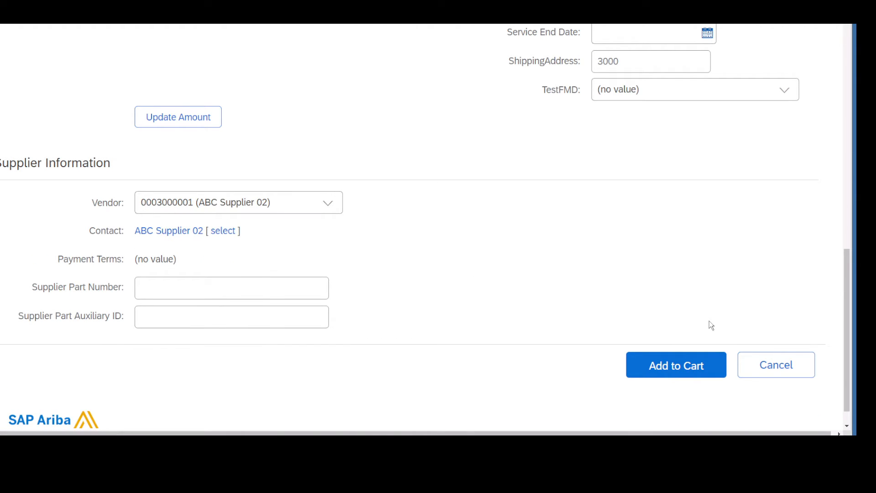
click(704, 363)
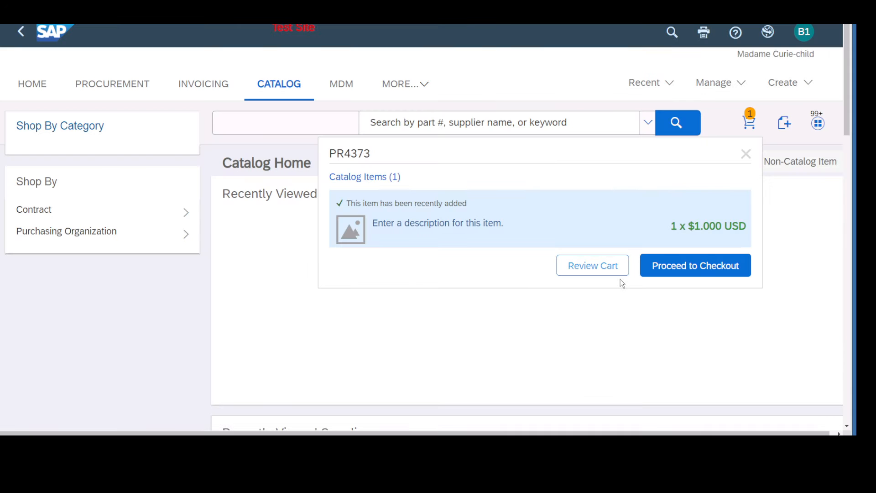
- Proceed to checkout with the cart and title the requisition "pr for laptop"
click(685, 267)
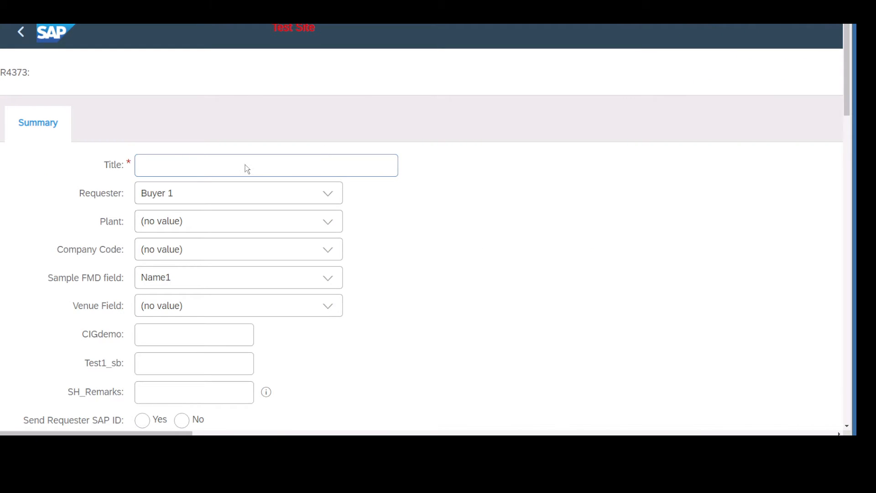
text(pr)
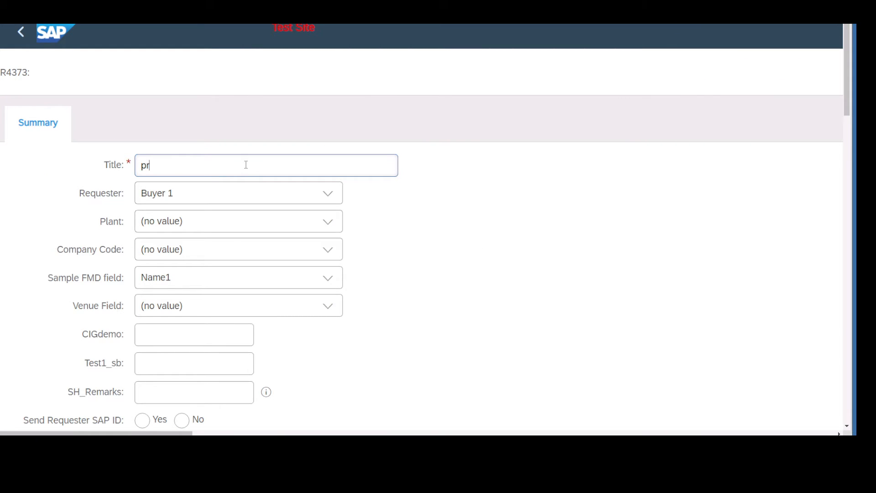
text( for laptop)
- Set the requisition's plant to 2022 (Plant IN) from the full plant list
click(328, 221)
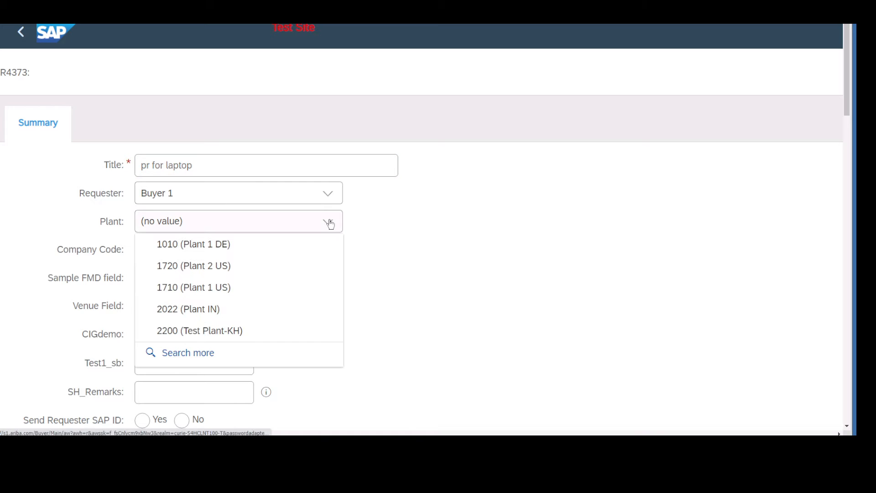
click(194, 363)
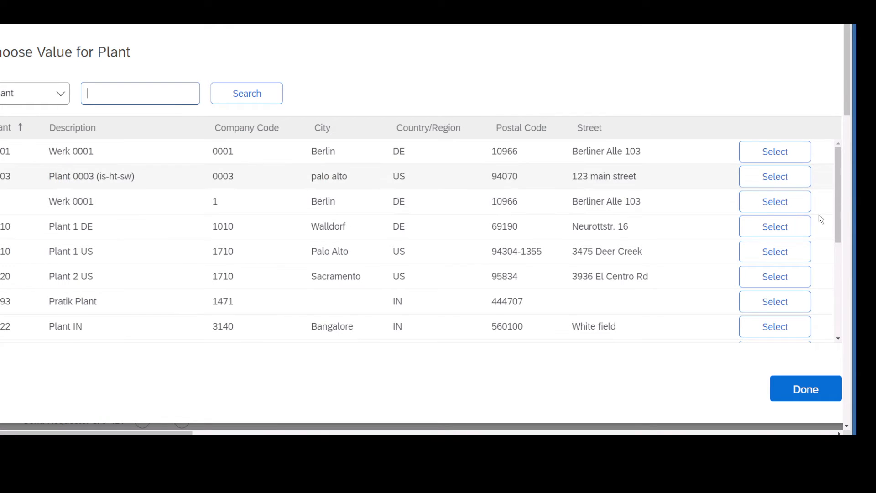
click(782, 328)
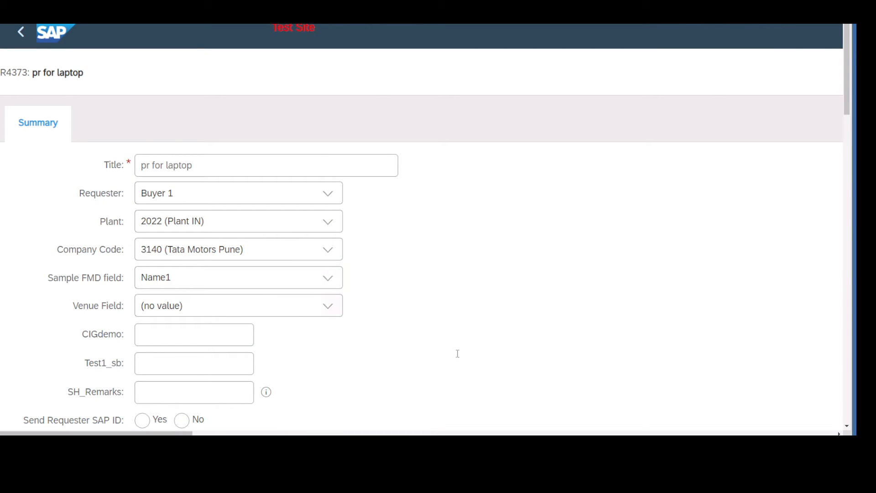
- Set the requisition's need-by date to Fri, 24 Nov, 2023
scroll(462, 346, down, 6)
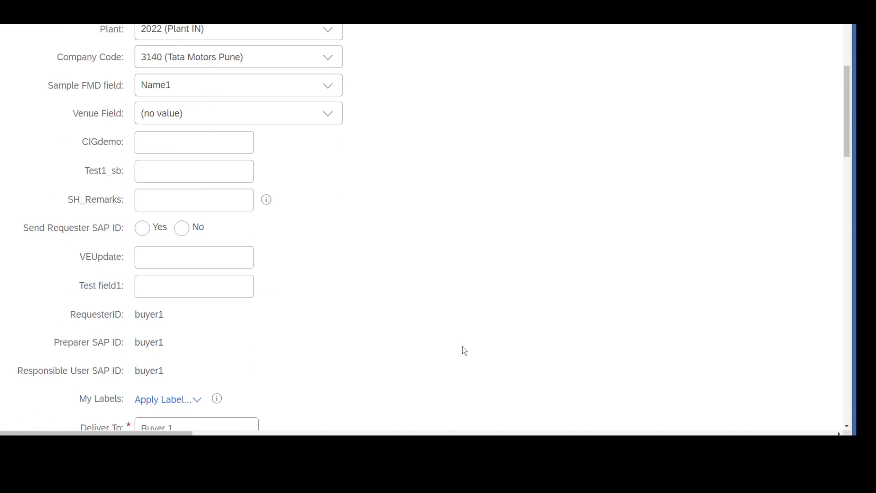
scroll(462, 350, down, 1)
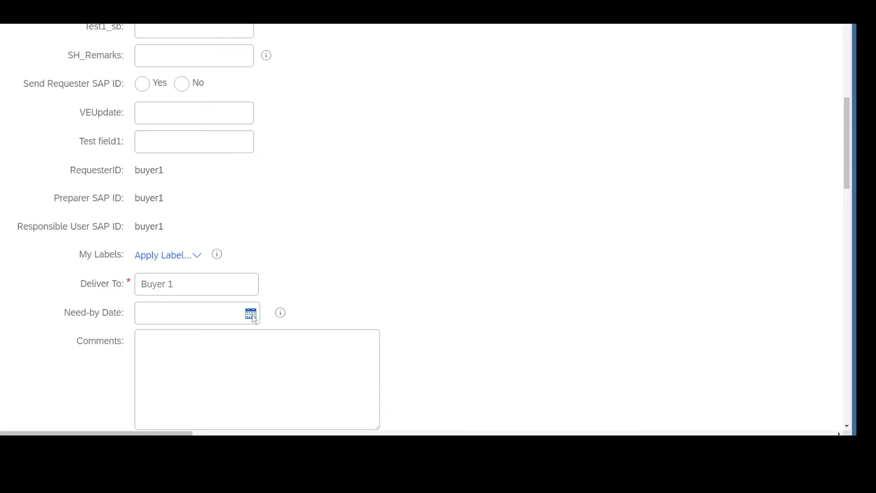
click(254, 318)
click(245, 262)
scroll(407, 302, down, 1)
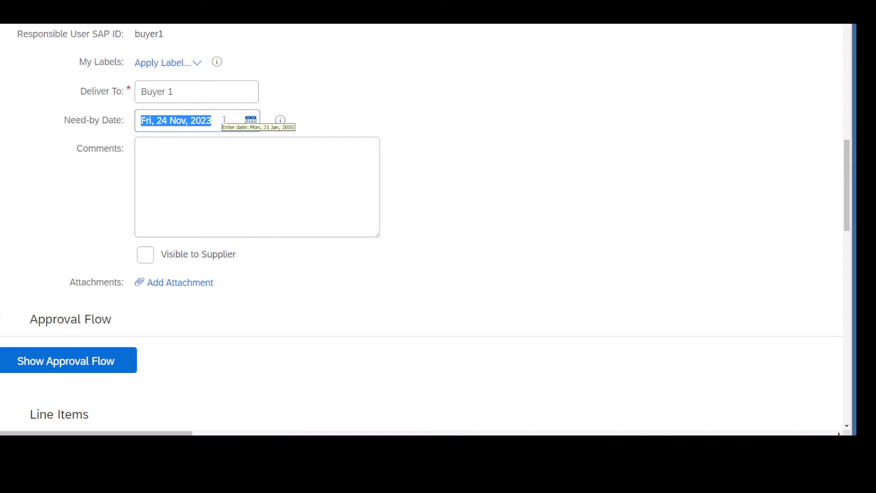
click(444, 85)
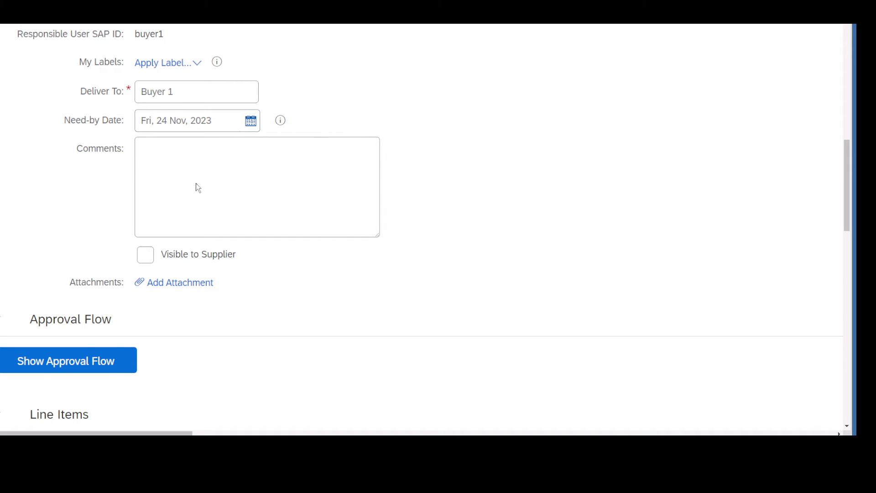
- Open the requisition's laptop line item for editing
scroll(383, 251, down, 3)
scroll(385, 254, down, 6)
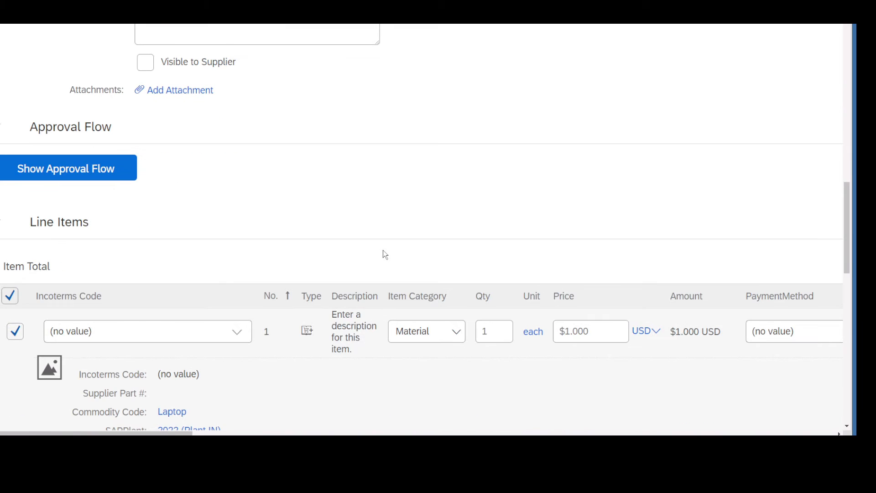
scroll(372, 210, down, 3)
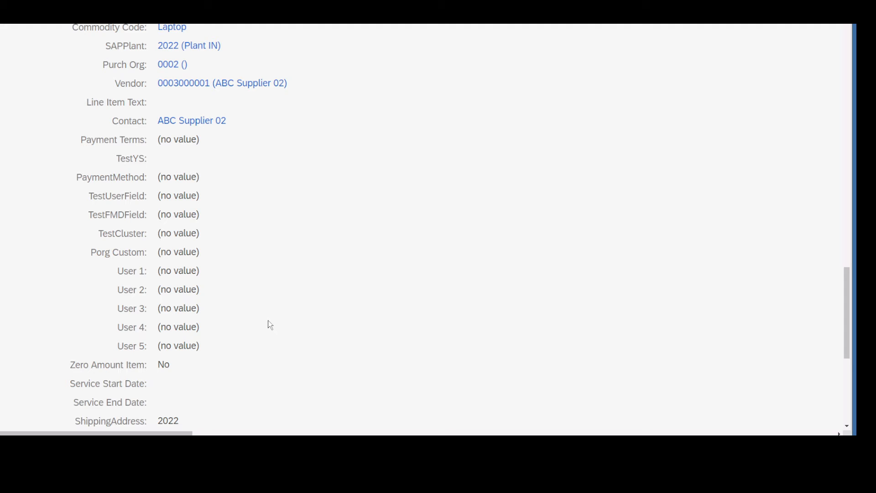
scroll(279, 323, down, 3)
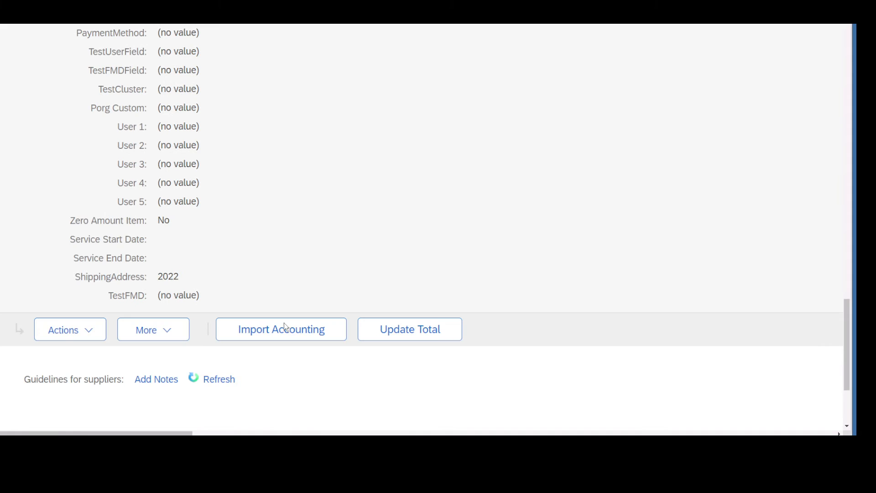
click(83, 327)
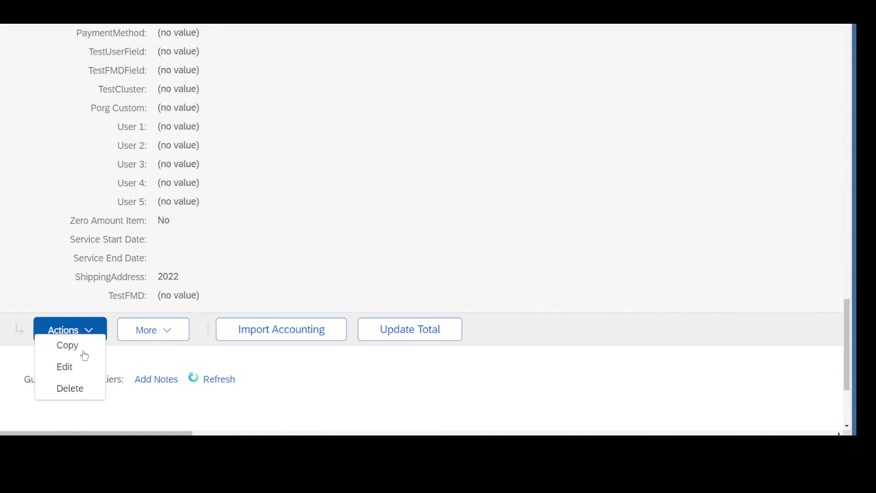
click(81, 365)
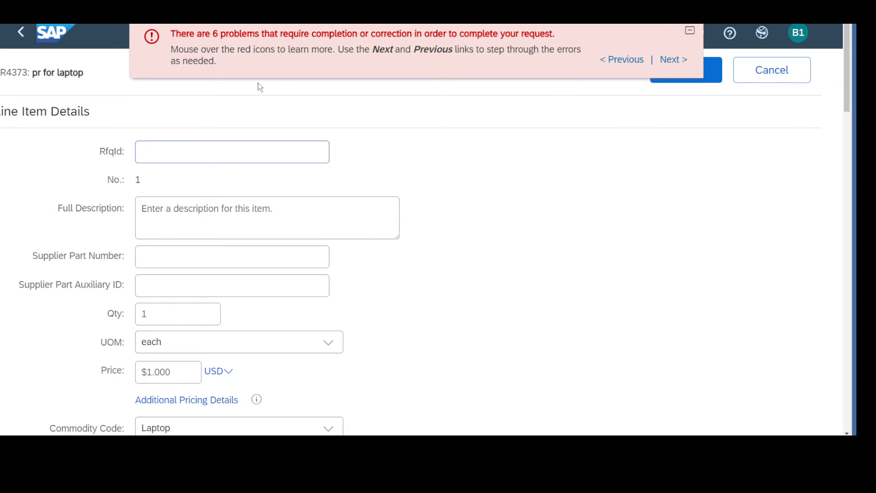
- Go to the flagged accounting fields of the line item and set Bill To to 2022 (Plant IN)
click(673, 60)
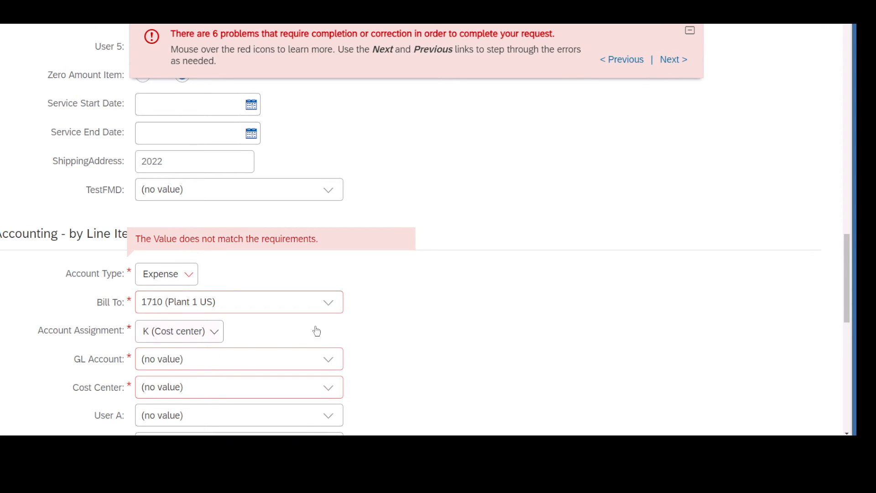
scroll(362, 254, down, 1)
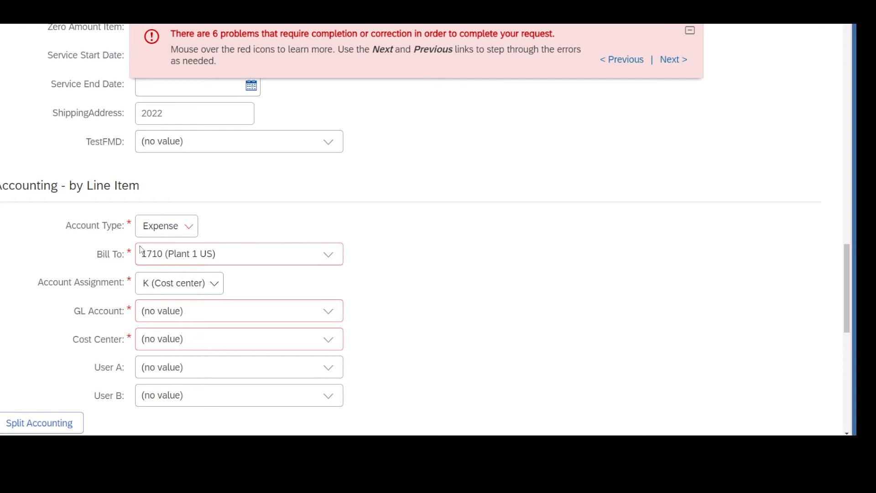
mouse_move(130, 251)
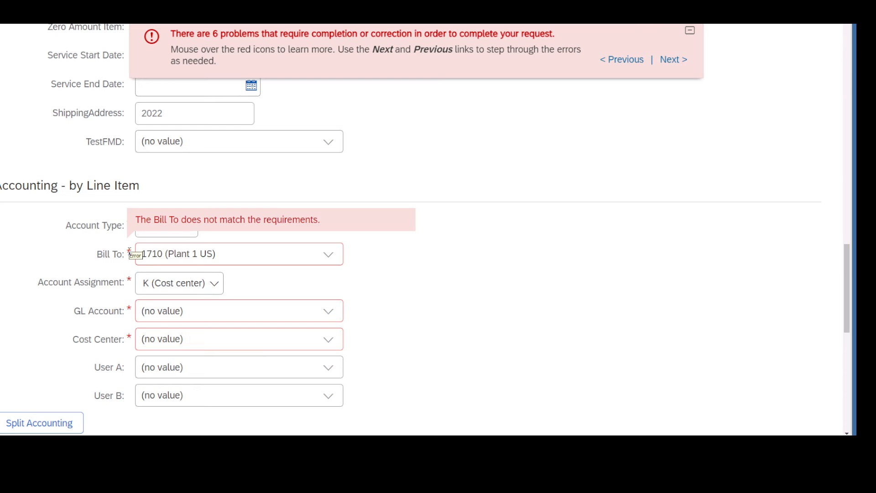
click(329, 254)
click(182, 385)
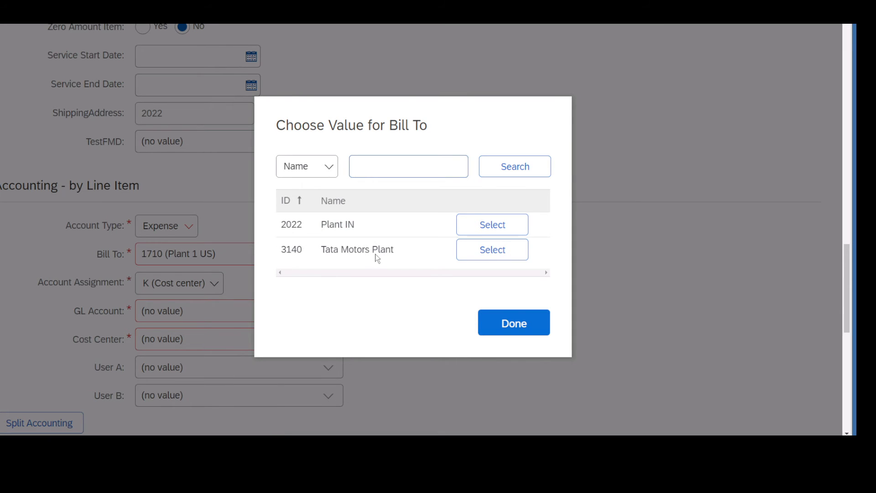
click(501, 223)
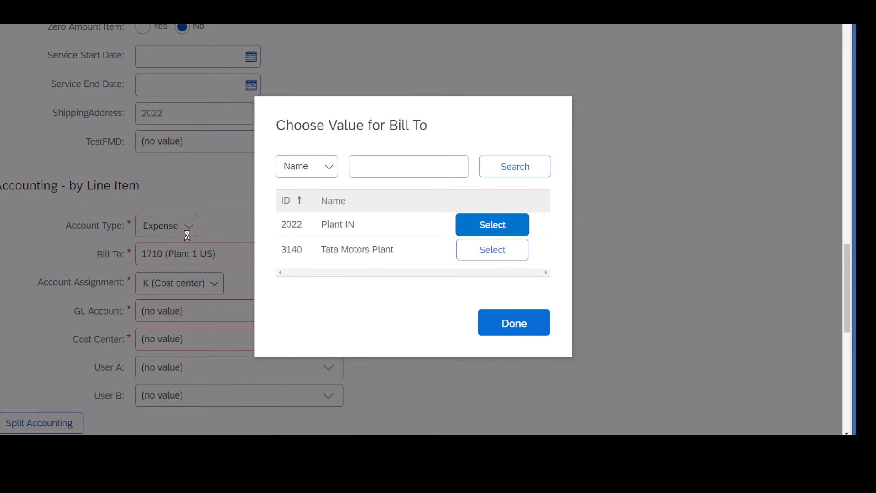
- Change the line item's vendor to EJ Test Vendors - AN Enabled from the full vendor list
click(329, 273)
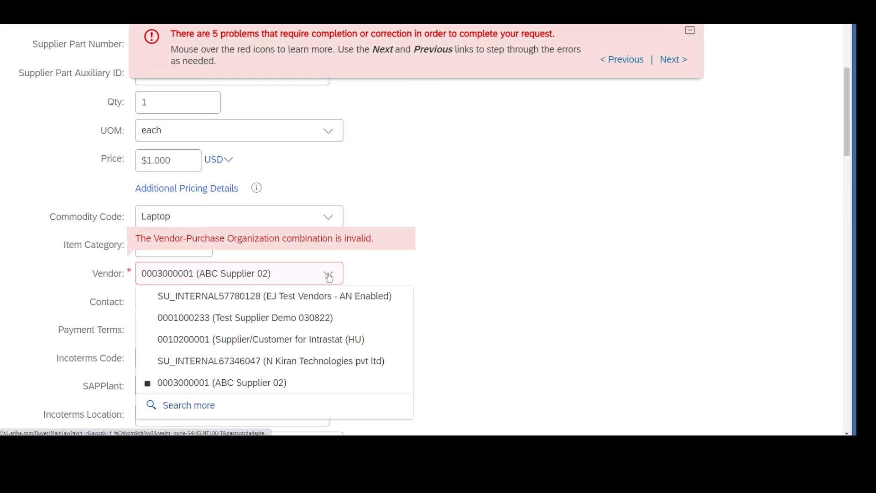
click(229, 404)
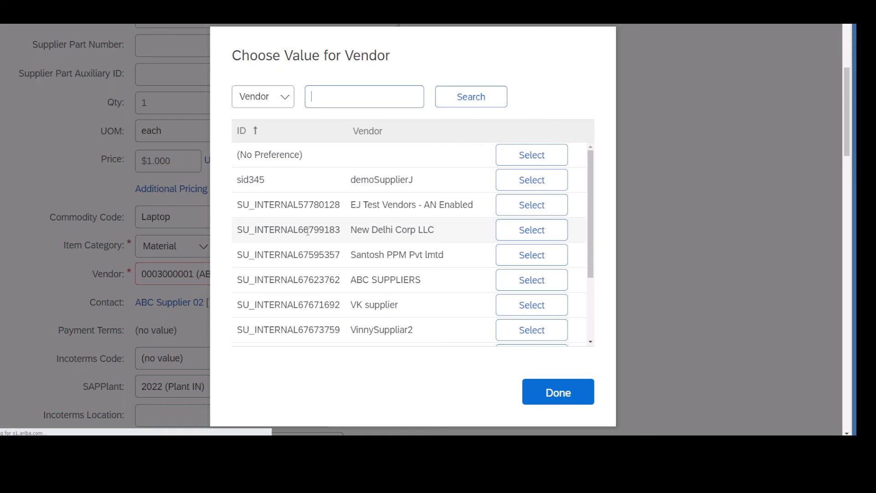
click(540, 205)
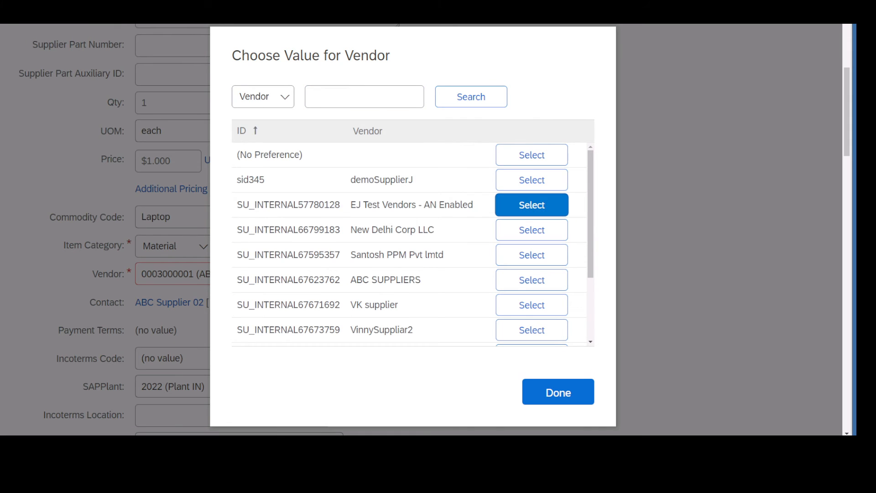
- Look up the available GL accounts for the line item in the full list and close it without choosing one
scroll(310, 327, down, 2)
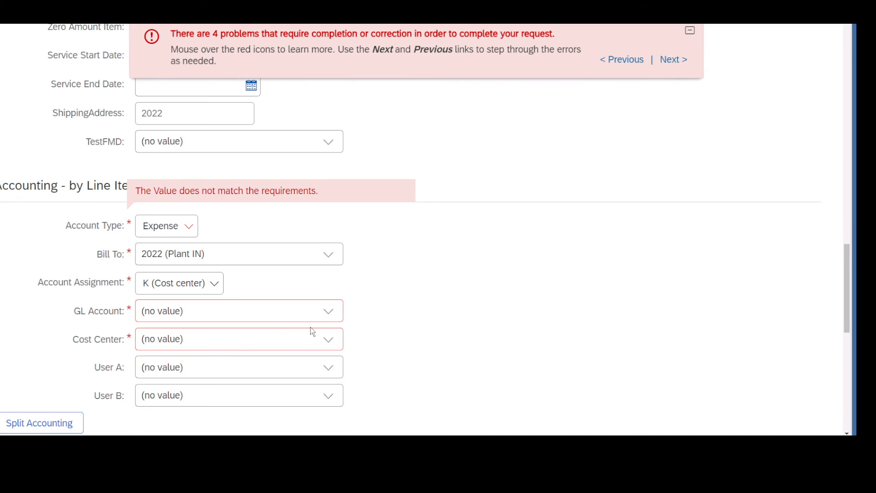
click(329, 263)
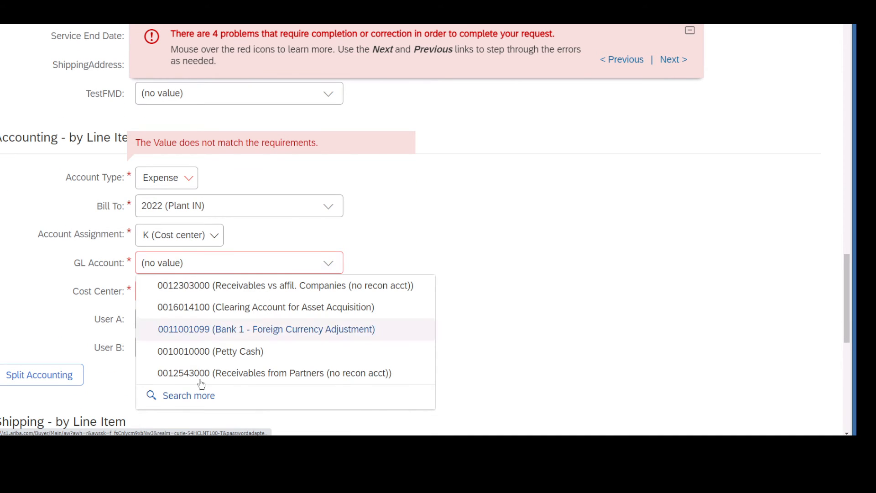
click(196, 395)
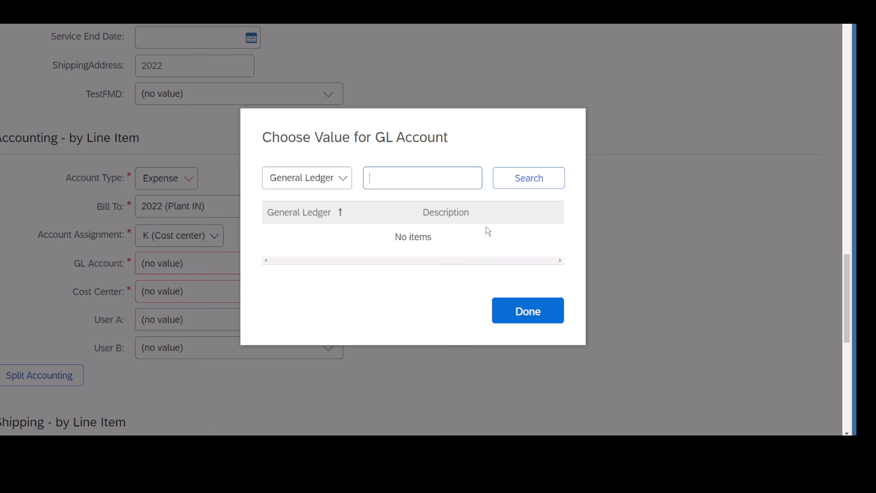
drag(393, 237, 441, 235)
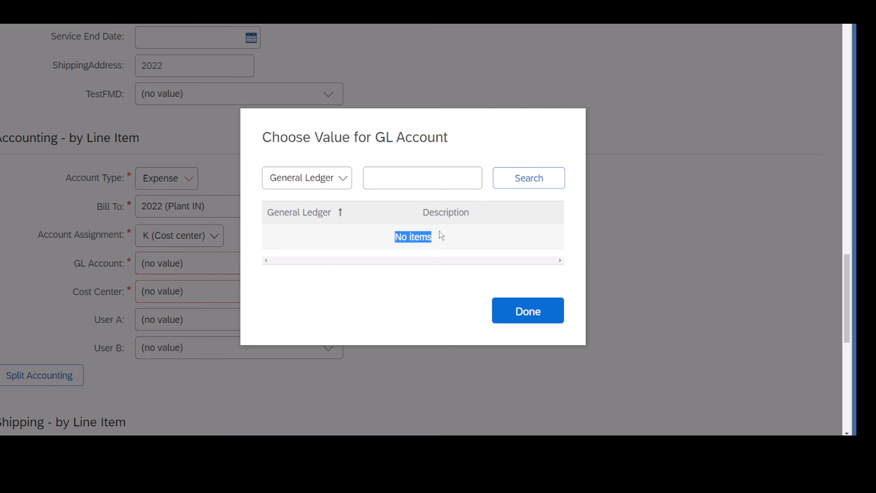
click(518, 320)
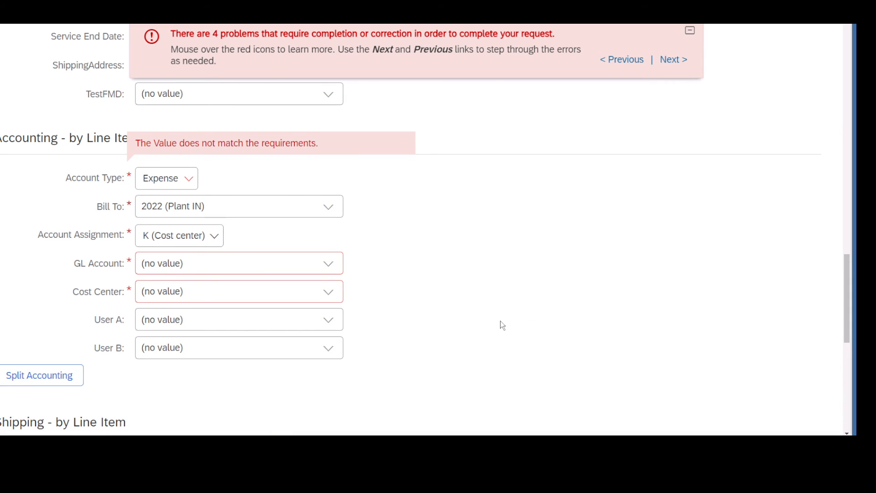
- Try to confirm the line item's details and return to its accounting fields
scroll(500, 321, down, 4)
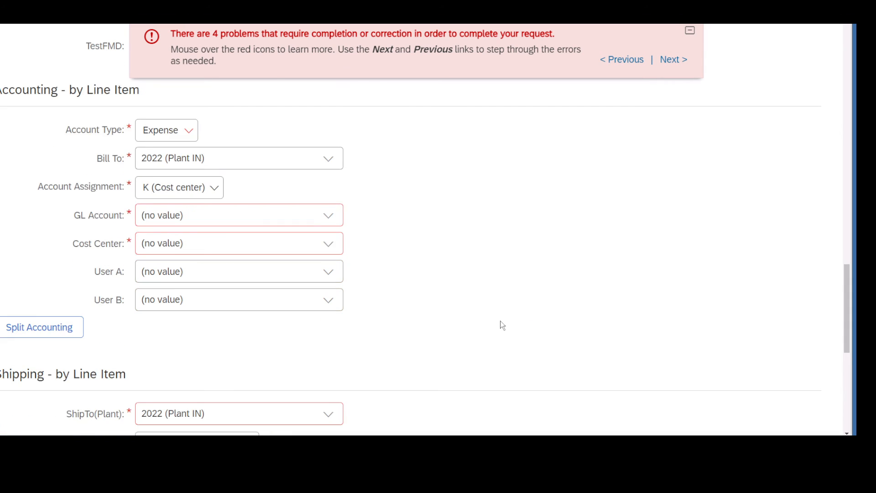
scroll(500, 321, down, 4)
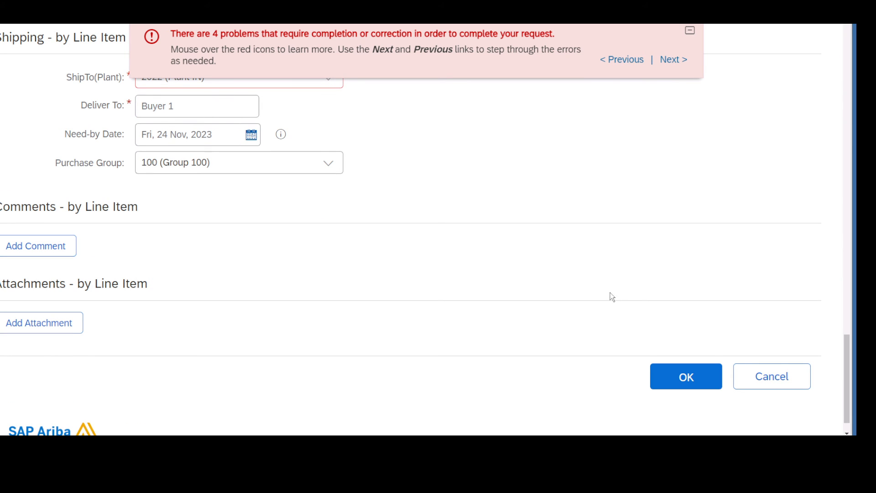
click(660, 378)
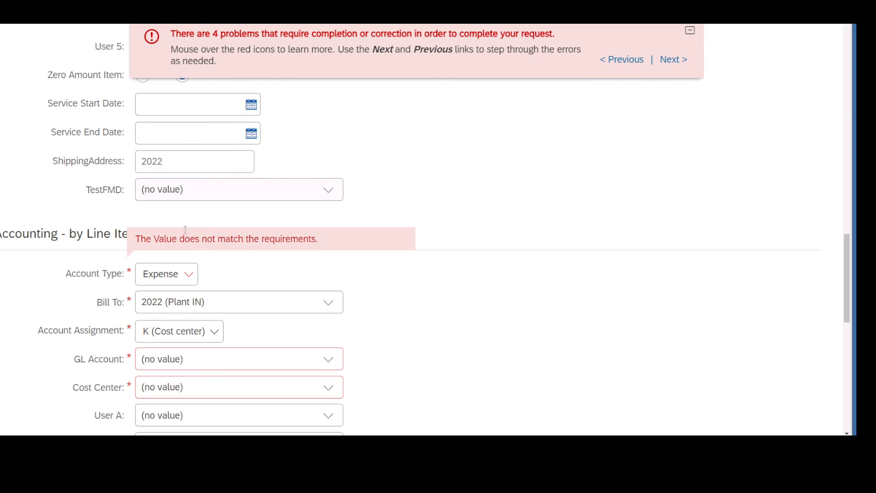
scroll(688, 277, up, 3)
scroll(689, 278, down, 2)
scroll(689, 281, down, 3)
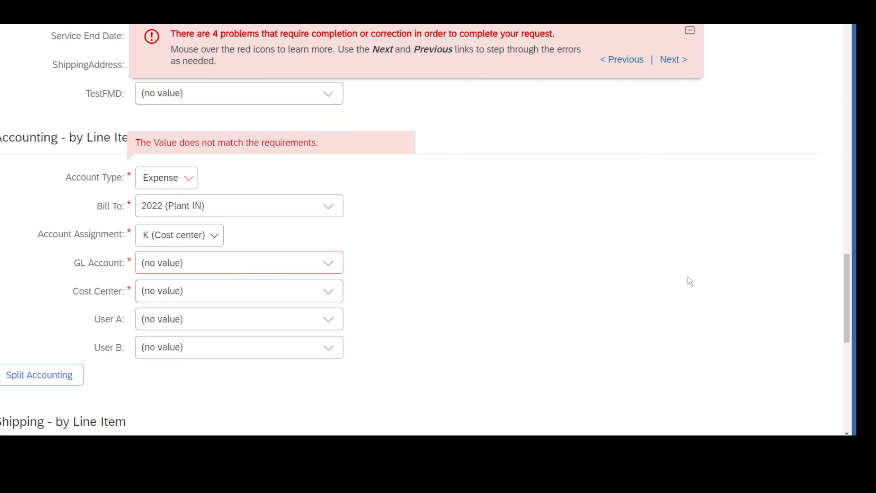
- Discard the edits to the line item's details and return to the requisition summary
scroll(743, 319, down, 3)
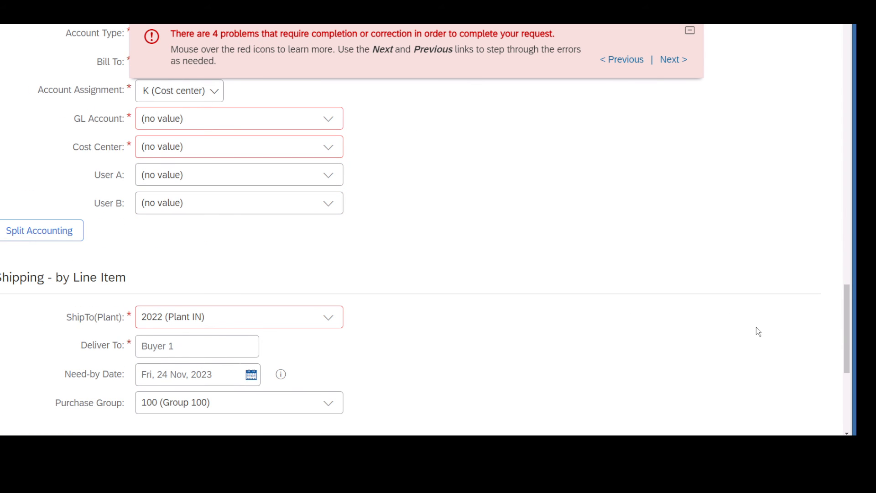
scroll(756, 328, down, 6)
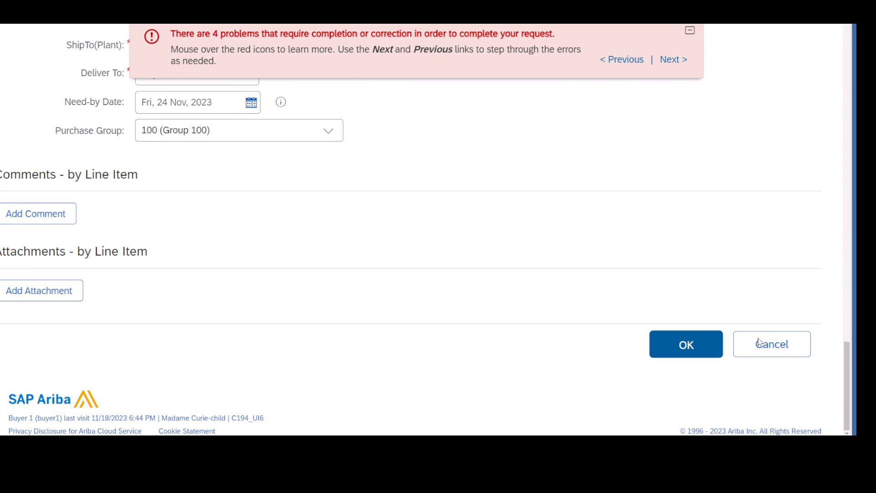
click(758, 343)
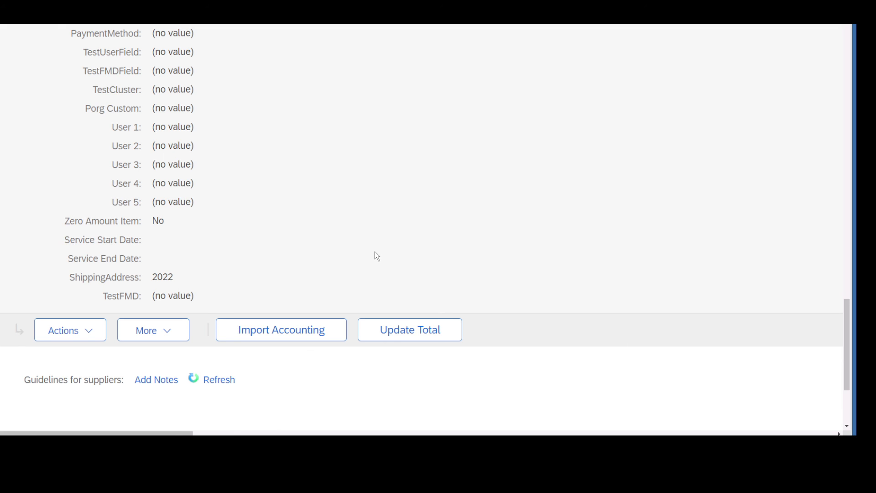
- Open the printable version of the laptop requisition from the top of its summary
scroll(377, 255, up, 5)
scroll(377, 255, up, 8)
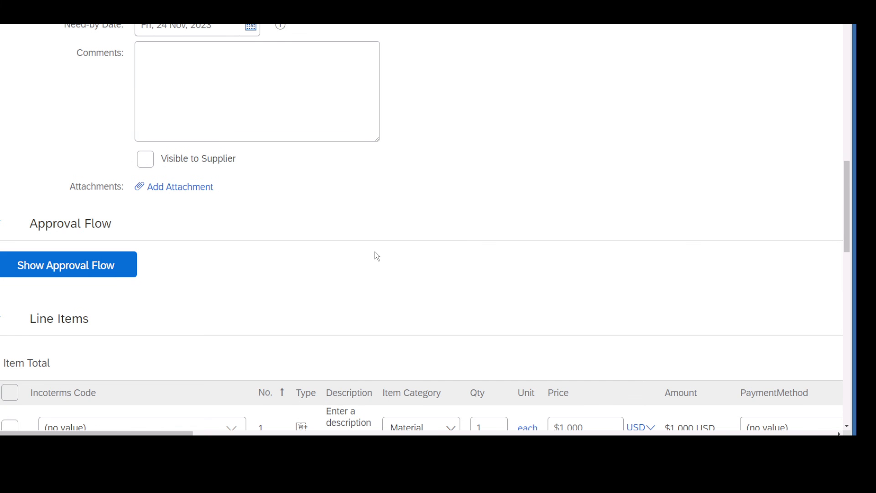
scroll(377, 255, up, 6)
scroll(380, 252, up, 7)
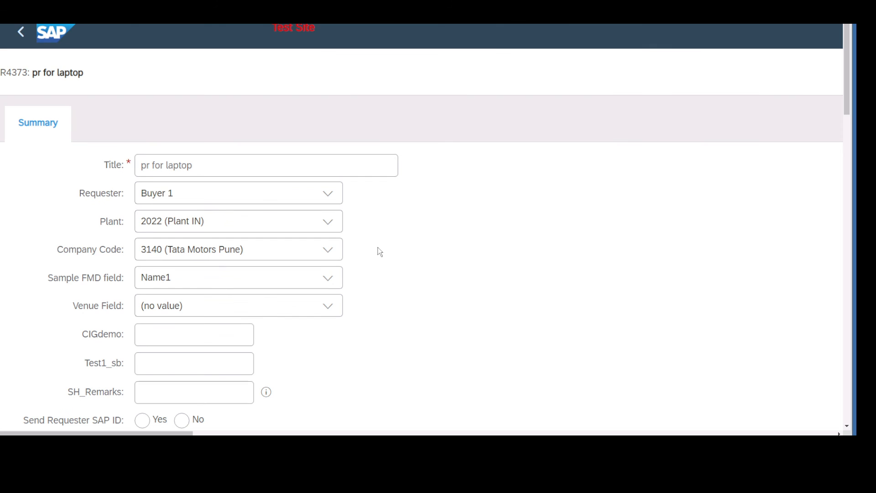
click(810, 433)
click(810, 433)
click(811, 433)
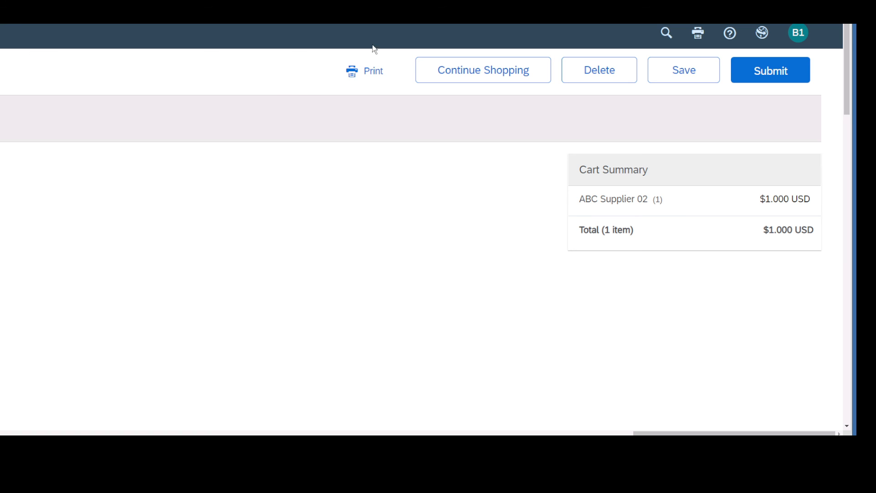
click(373, 71)
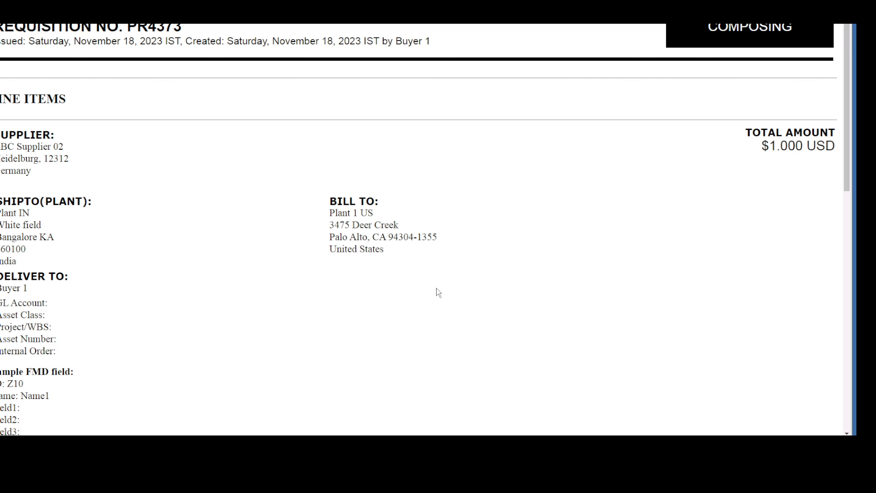
- Review the printable requisition from supplier and shipping details through line item details, approvals preview and comments
scroll(436, 288, down, 6)
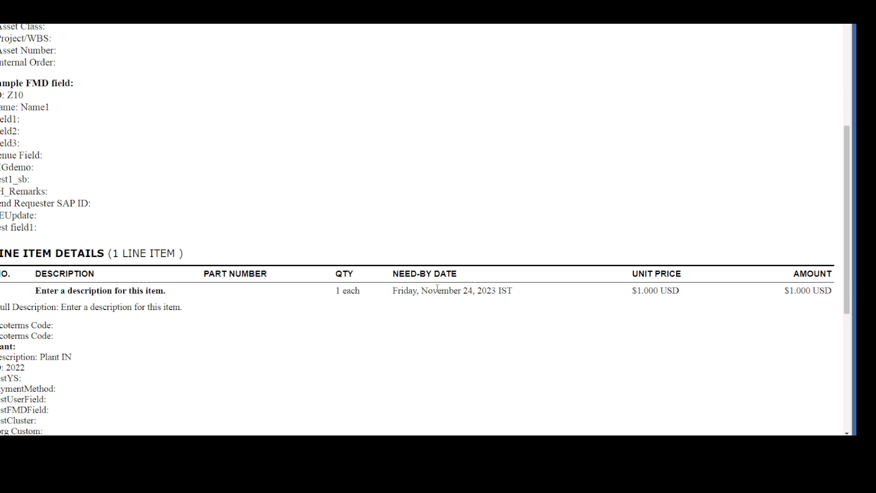
scroll(437, 288, down, 1)
scroll(436, 292, down, 5)
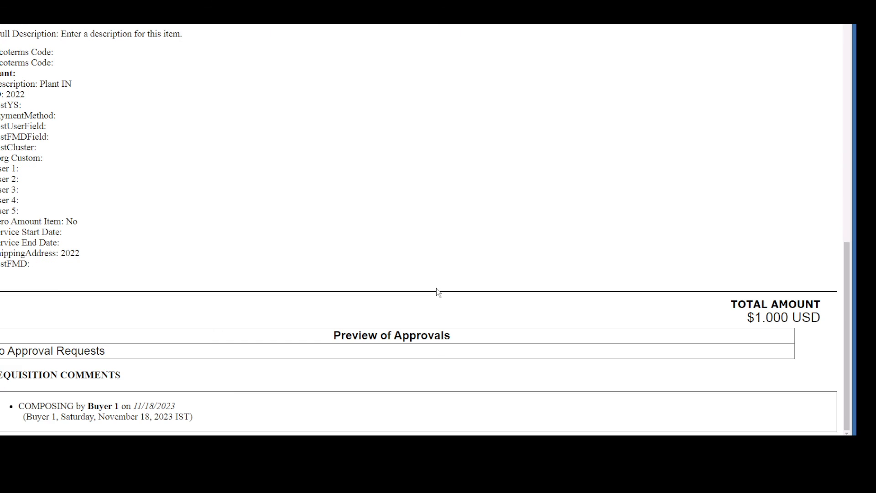
scroll(436, 289, up, 11)
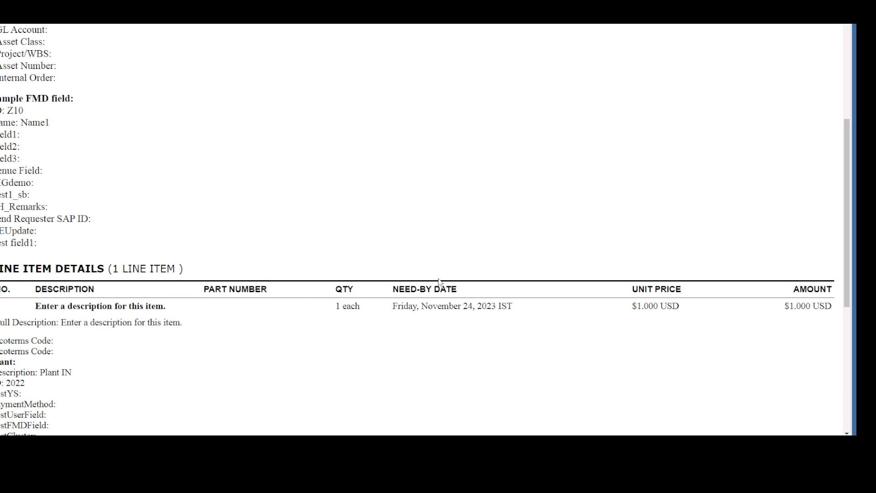
scroll(441, 283, up, 1)
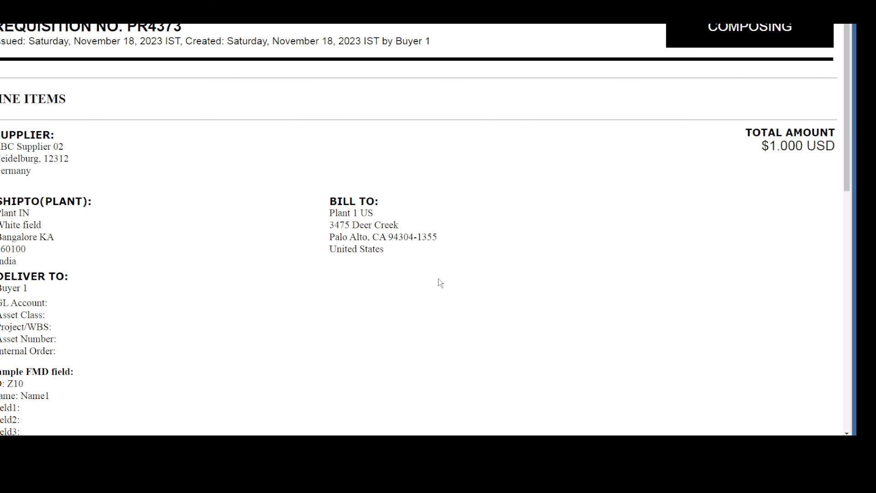